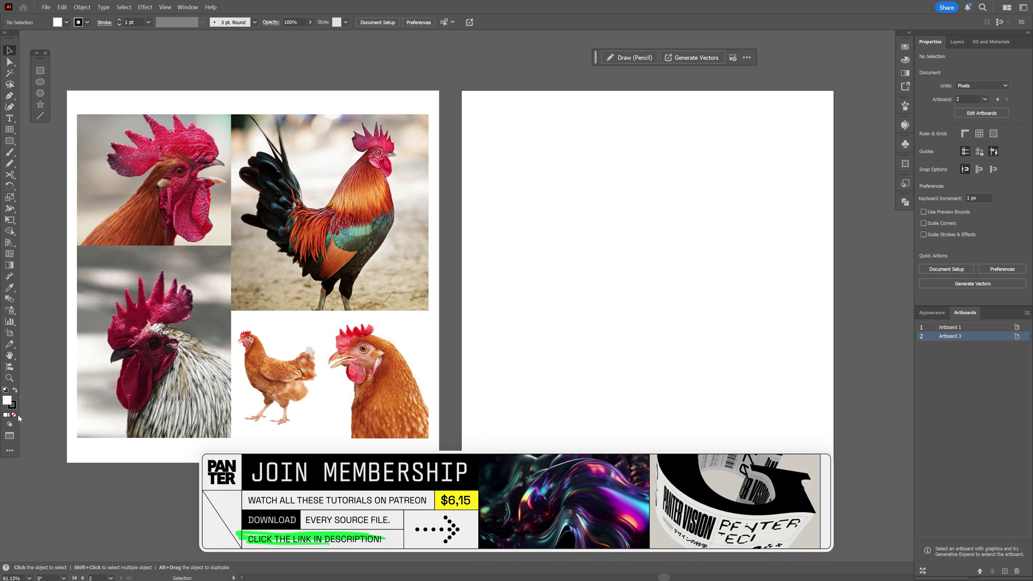
# Step: Set the fill to None with the stroke swatch active, and close the Color panel
pyautogui.click(14, 415)
pyautogui.click(14, 408)
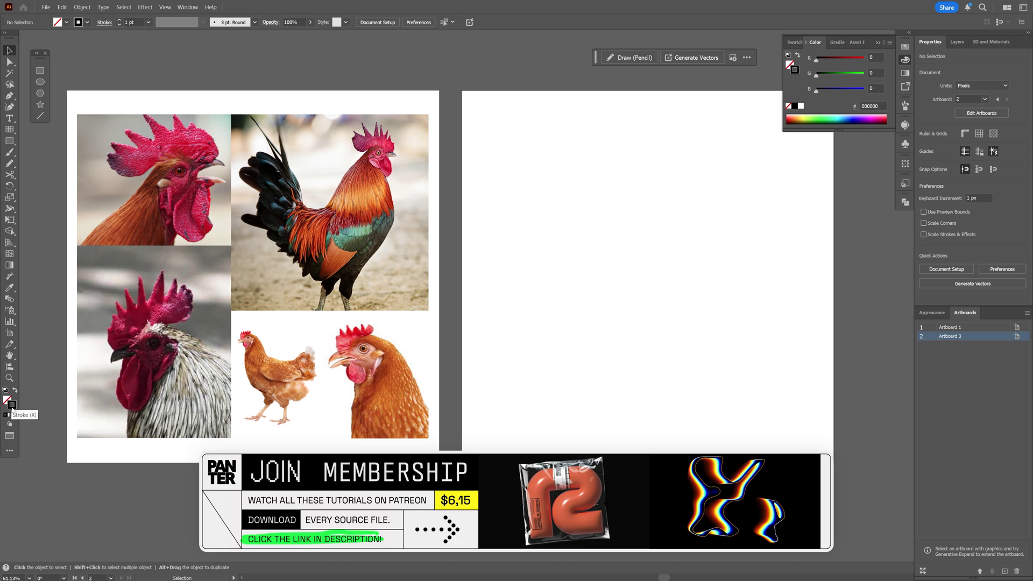
pyautogui.click(26, 168)
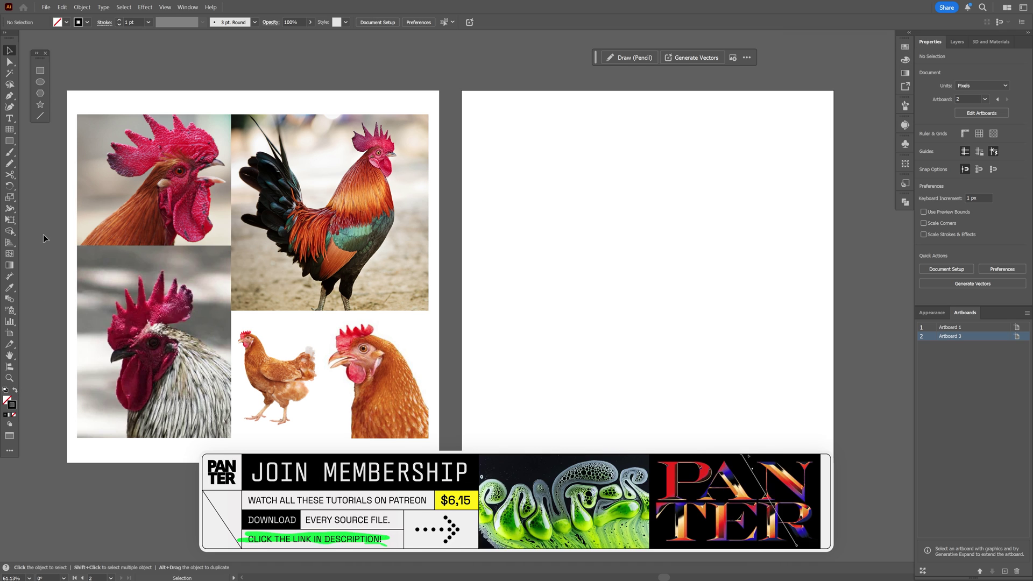
# Step: Accept the Pencil Tool Options with unfilled strokes and Keep selected on
pyautogui.doubleClick(13, 165)
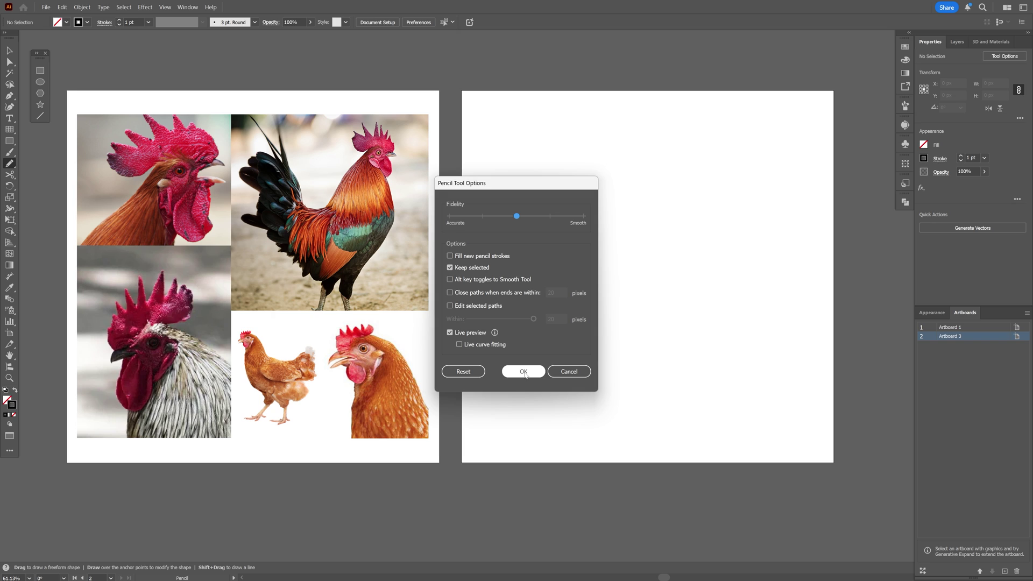
pyautogui.click(524, 372)
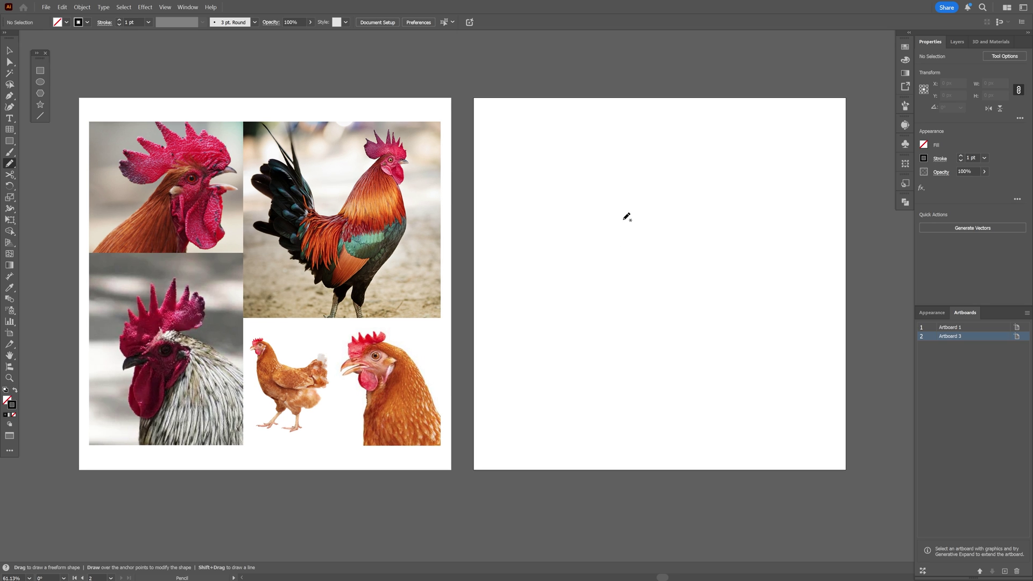
# Step: Sketch the rooster head with the Pencil: beak, head and neck, wattle, comb and base line
pyautogui.moveTo(573, 239)
pyautogui.mouseDown()
pyautogui.moveTo(592, 218)
pyautogui.moveTo(620, 213)
pyautogui.mouseUp()
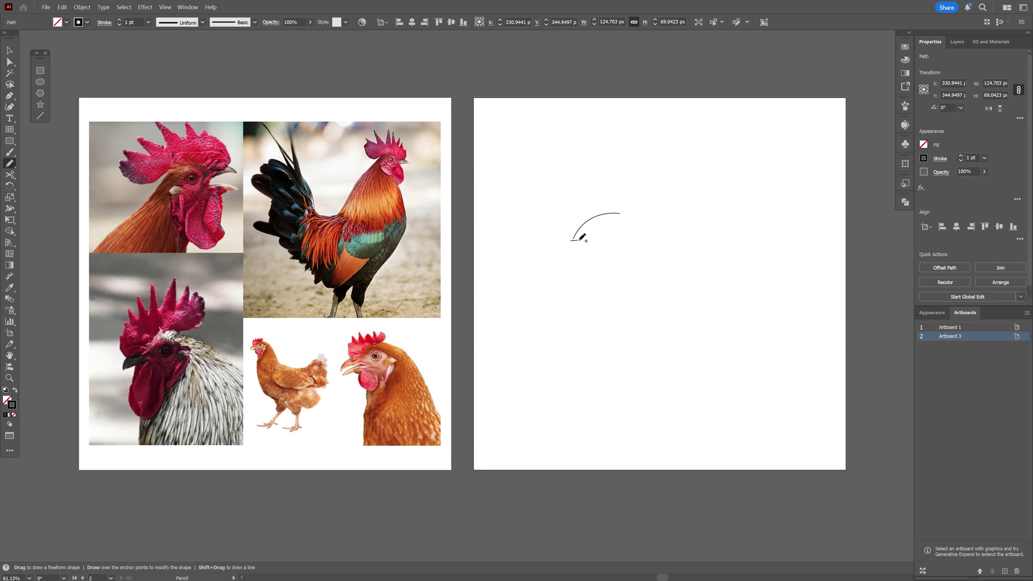
pyautogui.moveTo(570, 241)
pyautogui.mouseDown()
pyautogui.moveTo(620, 240)
pyautogui.moveTo(629, 191)
pyautogui.moveTo(657, 189)
pyautogui.moveTo(699, 240)
pyautogui.moveTo(718, 303)
pyautogui.mouseUp()
pyautogui.moveTo(612, 241)
pyautogui.mouseDown()
pyautogui.moveTo(609, 295)
pyautogui.moveTo(626, 299)
pyautogui.moveTo(640, 284)
pyautogui.moveTo(619, 240)
pyautogui.mouseUp()
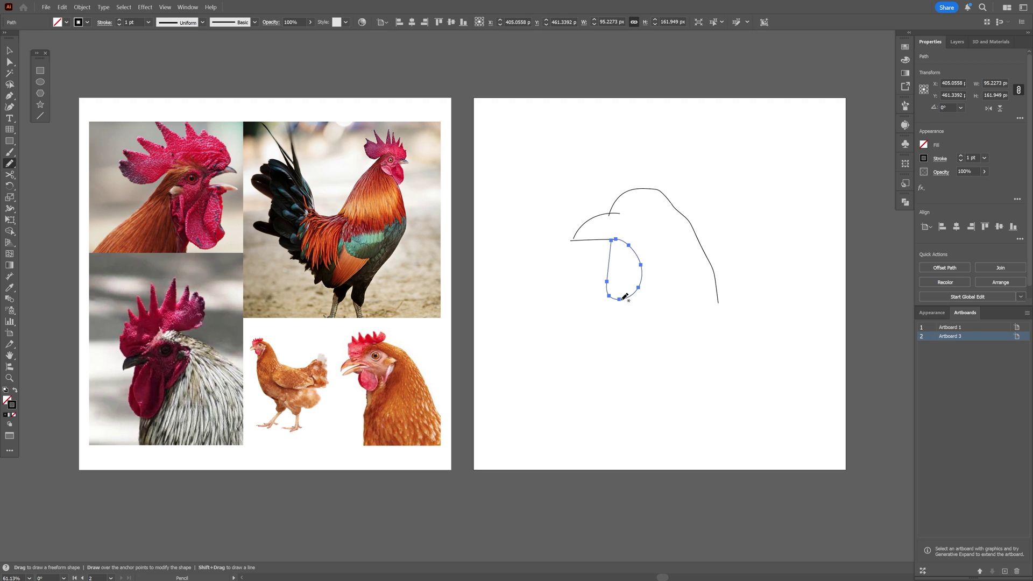
pyautogui.moveTo(622, 299); pyautogui.dragTo(614, 314)
pyautogui.moveTo(718, 303); pyautogui.dragTo(723, 315)
pyautogui.moveTo(612, 206)
pyautogui.mouseDown()
pyautogui.moveTo(596, 196)
pyautogui.moveTo(590, 174)
pyautogui.moveTo(604, 157)
pyautogui.moveTo(736, 160)
pyautogui.moveTo(737, 189)
pyautogui.moveTo(718, 214)
pyautogui.moveTo(692, 216)
pyautogui.moveTo(660, 188)
pyautogui.mouseUp()
pyautogui.moveTo(611, 313); pyautogui.dragTo(724, 314)
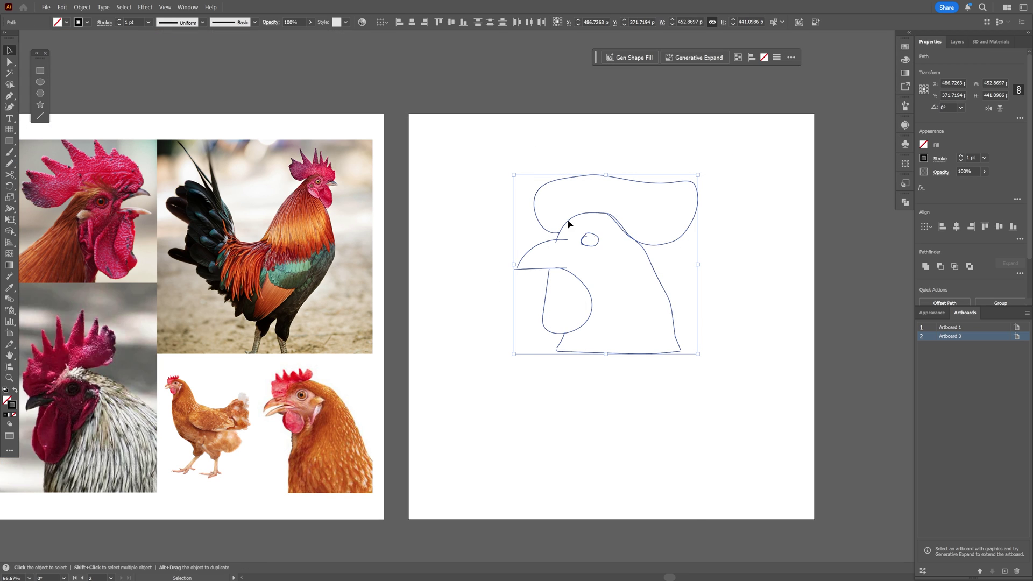
# Step: Group the rooster head strokes and reposition the group on the artboard
pyautogui.rightClick(605, 235)
pyautogui.click(634, 339)
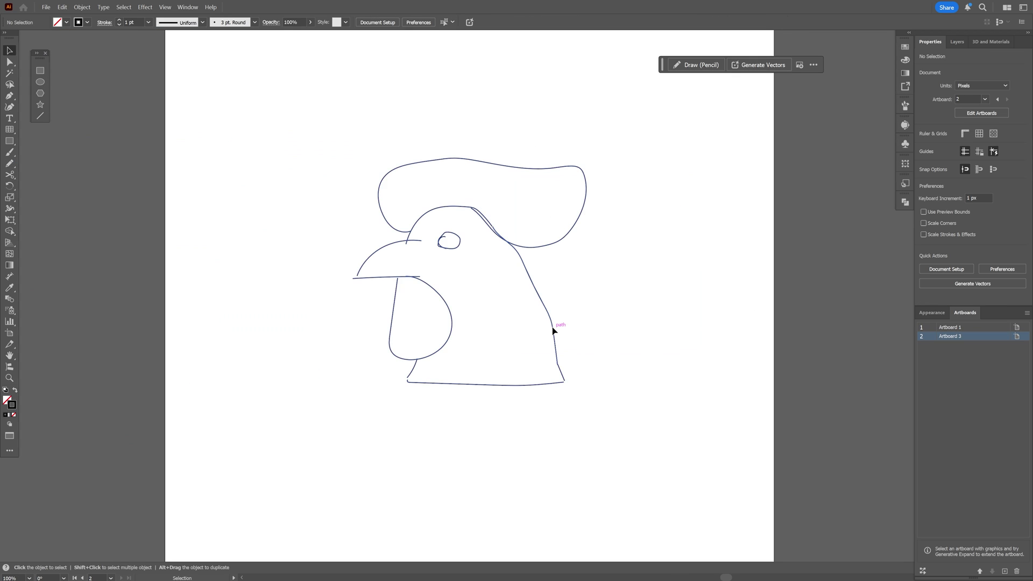
pyautogui.moveTo(539, 333); pyautogui.dragTo(430, 334)
pyautogui.click(599, 309)
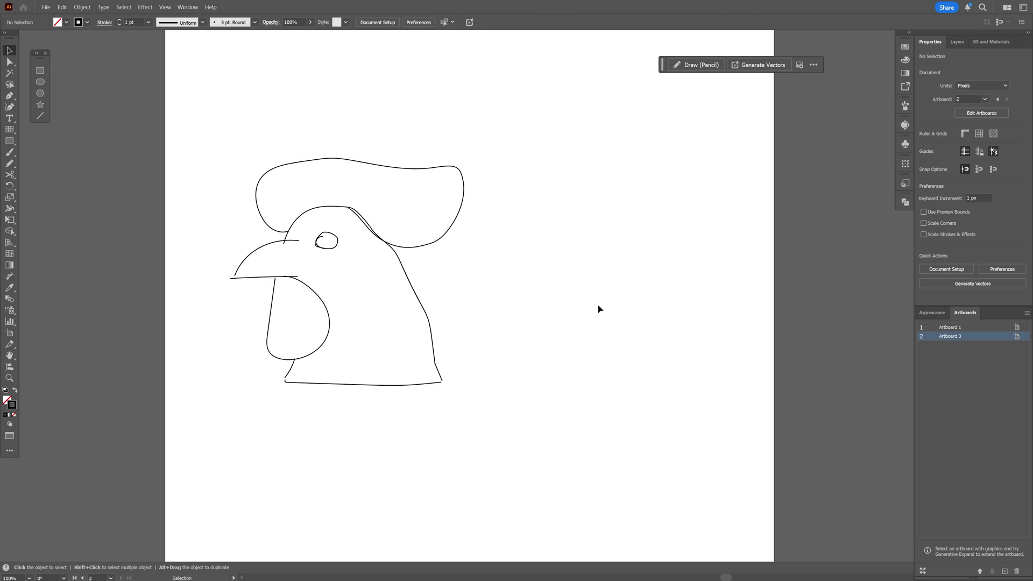
pyautogui.moveTo(435, 364); pyautogui.dragTo(552, 363)
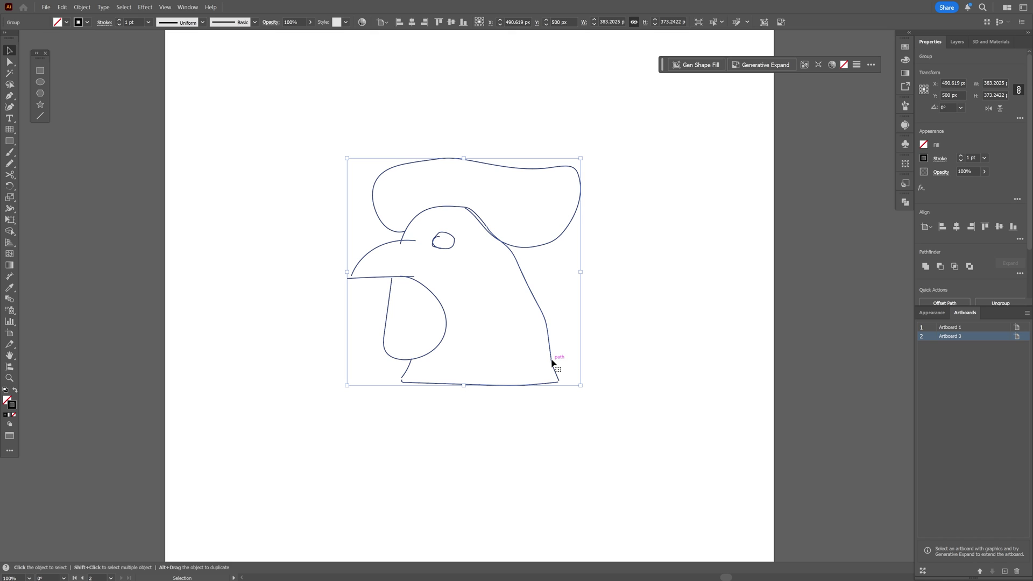
# Step: Move the rooster further left and switch to a solid black fill with no stroke
pyautogui.moveTo(556, 370); pyautogui.dragTo(385, 369)
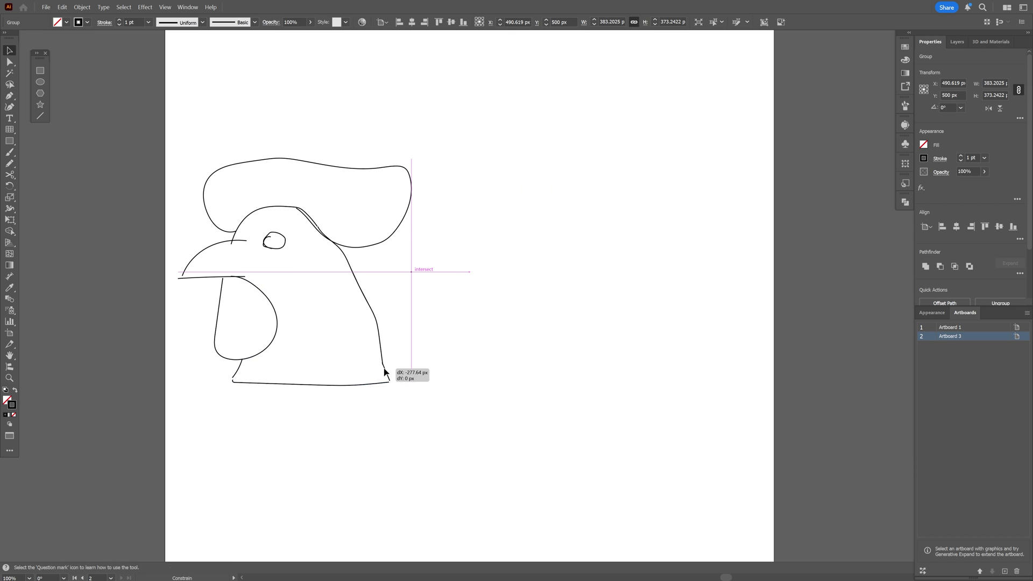
pyautogui.click(478, 344)
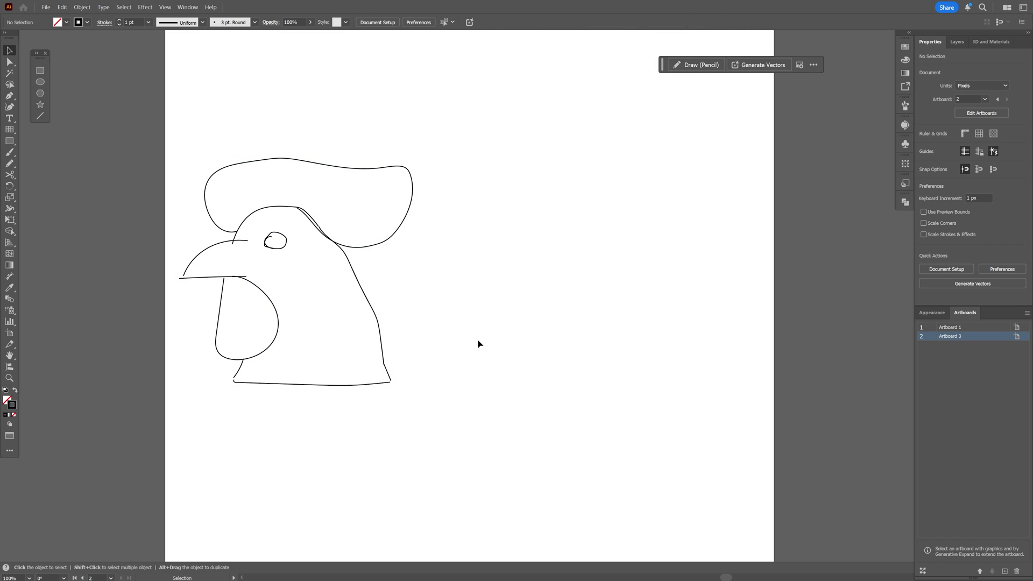
pyautogui.click(15, 391)
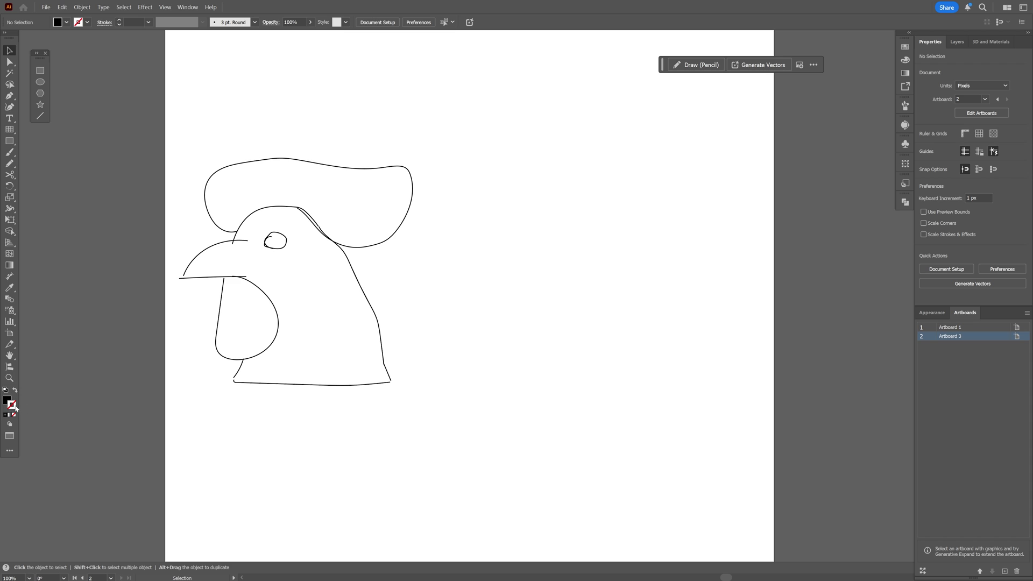
pyautogui.click(7, 401)
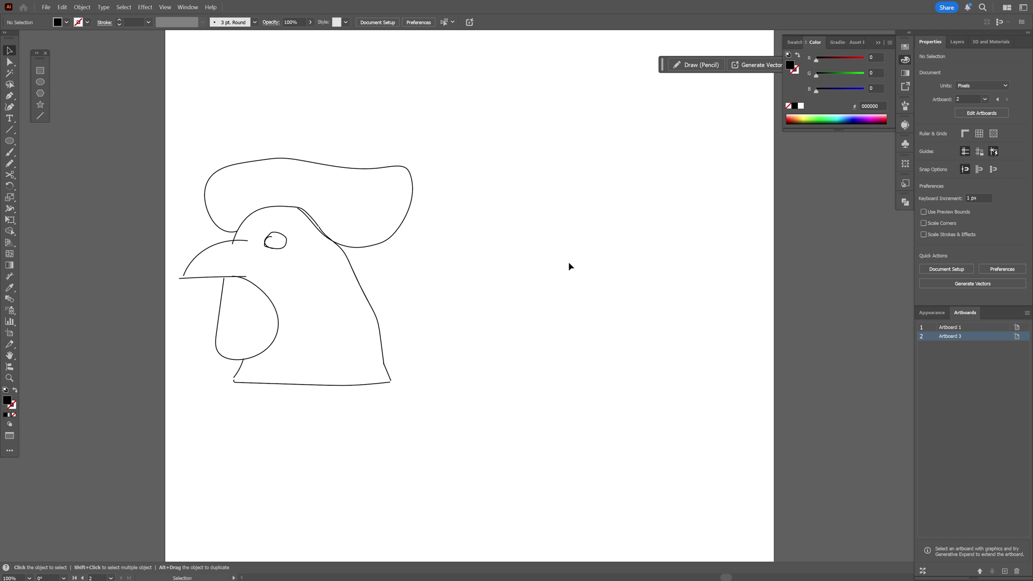
pyautogui.click(11, 131)
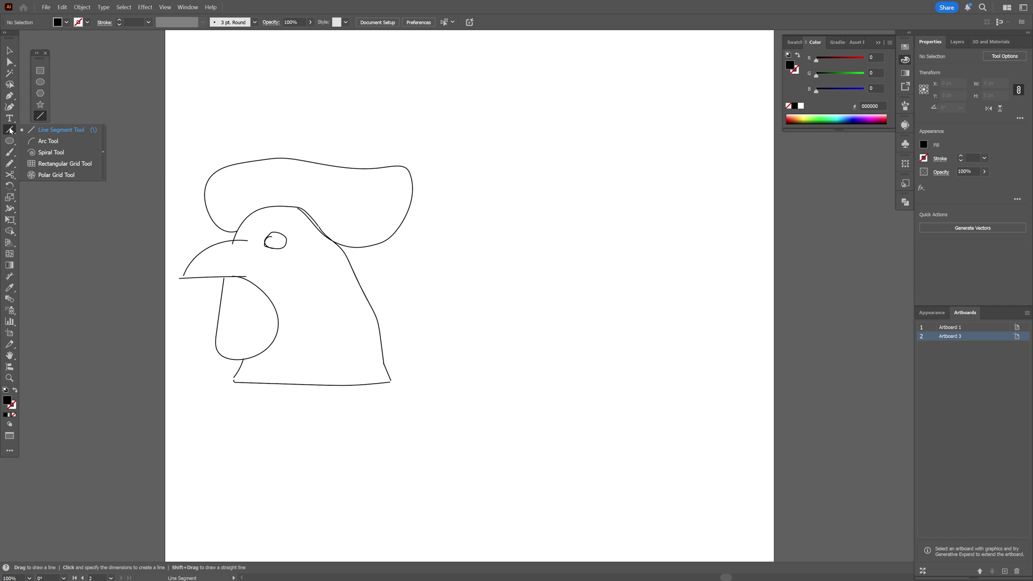
# Step: Set the Polar Grid tool to 0 concentric dividers and 2 radial dividers
pyautogui.click(80, 174)
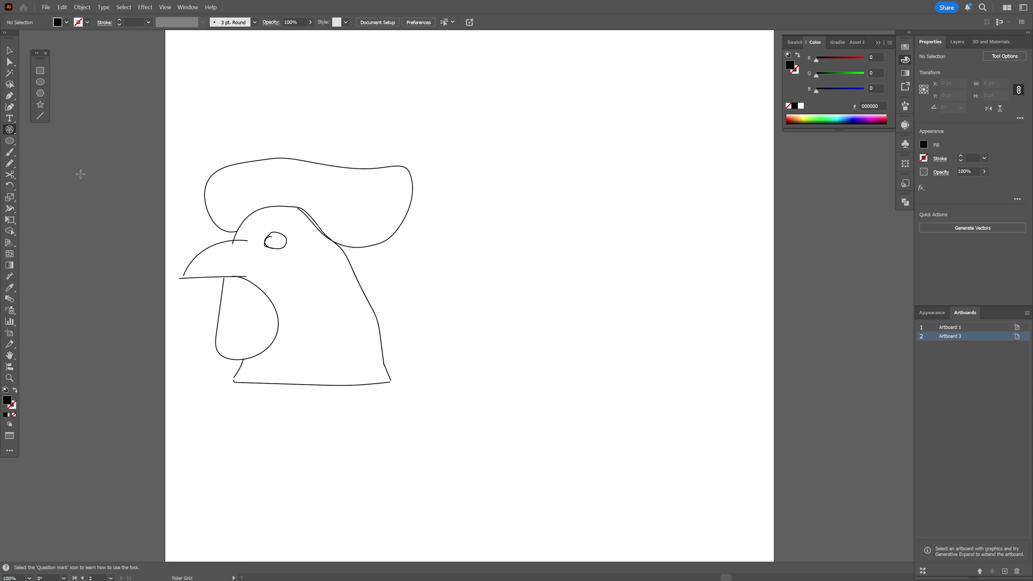
pyautogui.doubleClick(10, 130)
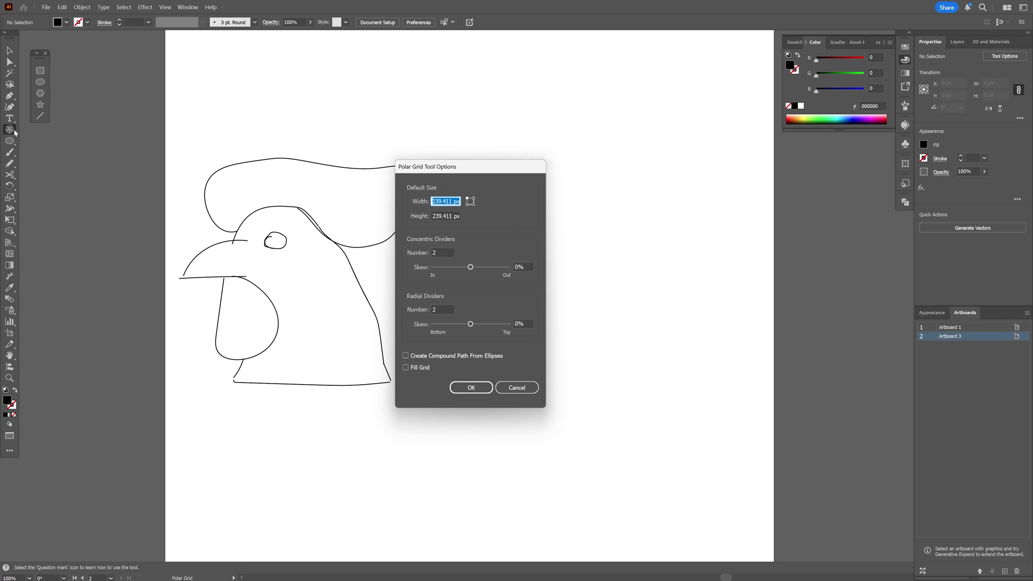
pyautogui.click(446, 252)
pyautogui.click(444, 310)
pyautogui.click(471, 387)
# Step: Draw a black quartered circle right of the rooster and copy it straight below
pyautogui.moveTo(541, 193); pyautogui.dragTo(627, 240)
pyautogui.click(800, 97)
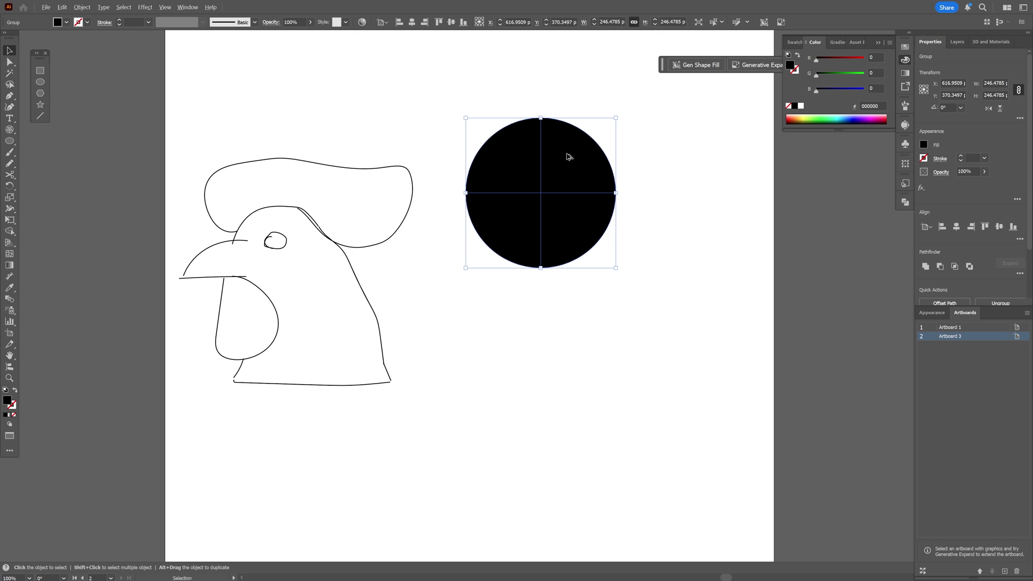
pyautogui.press('v')
pyautogui.moveTo(565, 154); pyautogui.dragTo(569, 303)
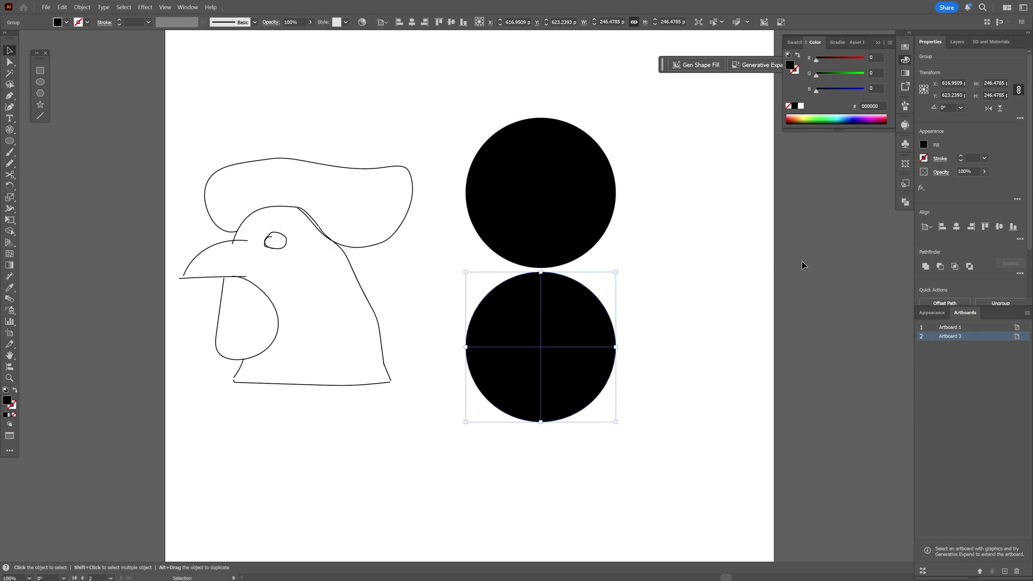
# Step: Divide the lower circle with Pathfinder, confirm a quarter comes apart, then select both circles
pyautogui.click(1021, 274)
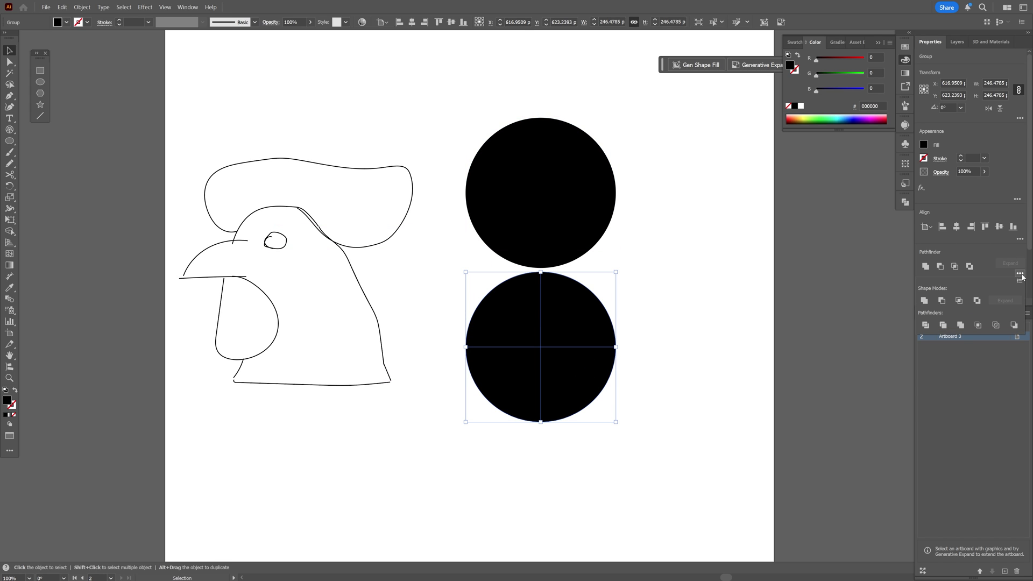
pyautogui.click(926, 325)
pyautogui.click(661, 351)
pyautogui.click(565, 346)
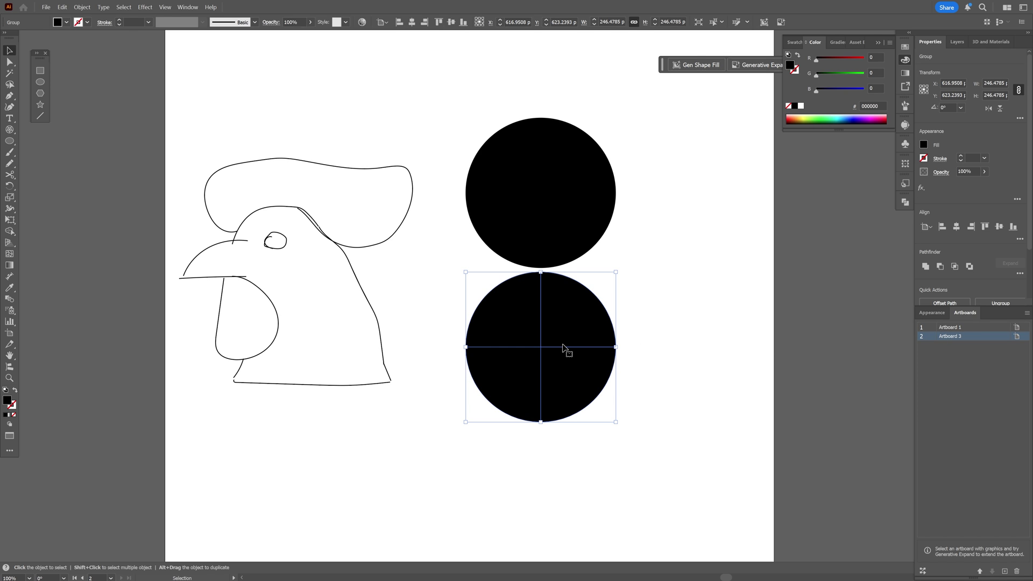
pyautogui.rightClick(564, 347)
pyautogui.click(637, 327)
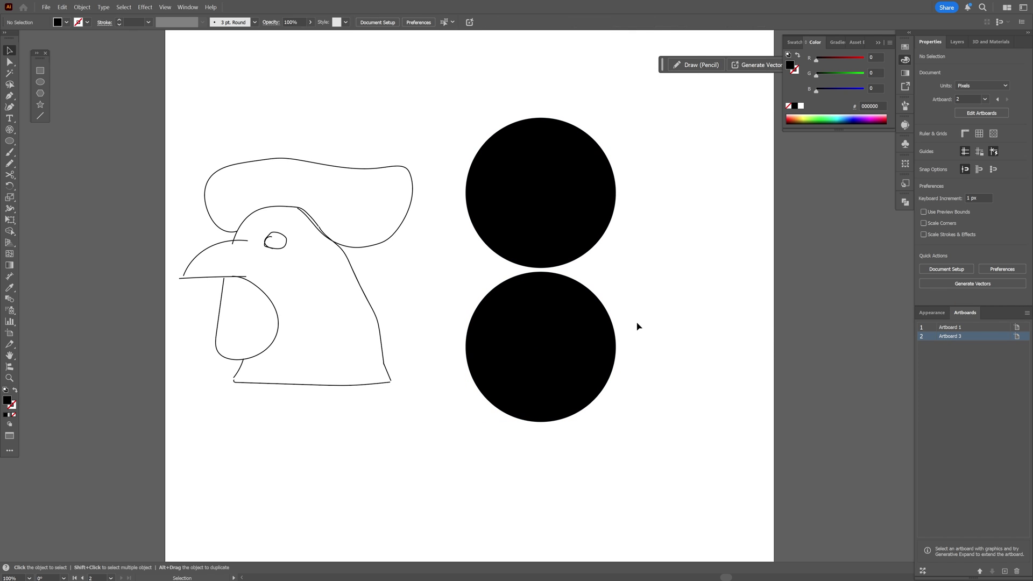
pyautogui.moveTo(590, 323); pyautogui.dragTo(639, 302)
pyautogui.hotkey('ctrl', 'z')
pyautogui.hotkey('ctrl', 'a')
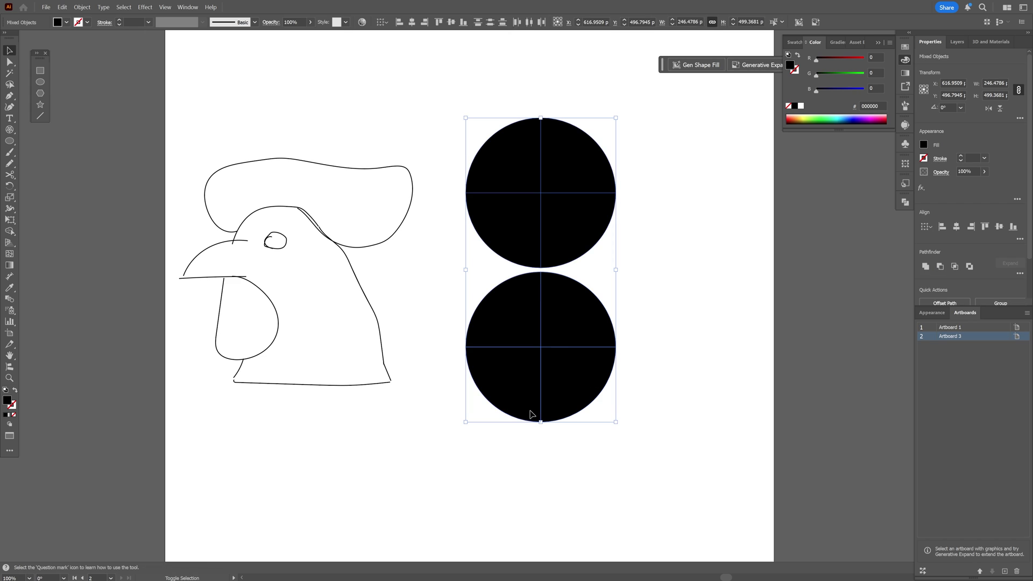
# Step: Shrink both circles and copy the lower circle's two halves out to the right
pyautogui.moveTo(541, 422); pyautogui.dragTo(541, 284)
pyautogui.click(652, 348)
pyautogui.click(557, 217)
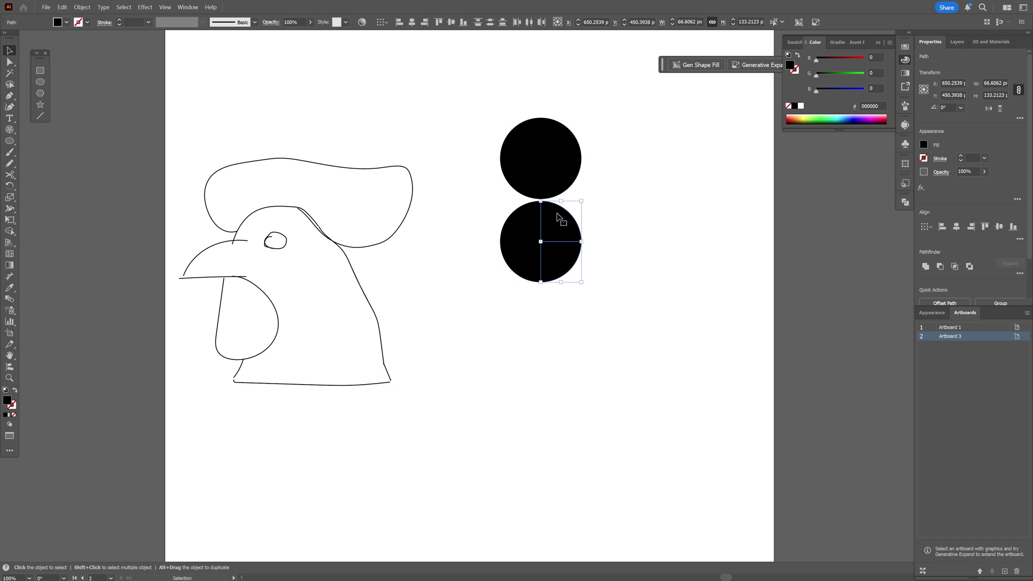
pyautogui.moveTo(557, 217); pyautogui.dragTo(557, 303)
pyautogui.keyDown('shift'); pyautogui.click(525, 222); pyautogui.keyUp('shift')
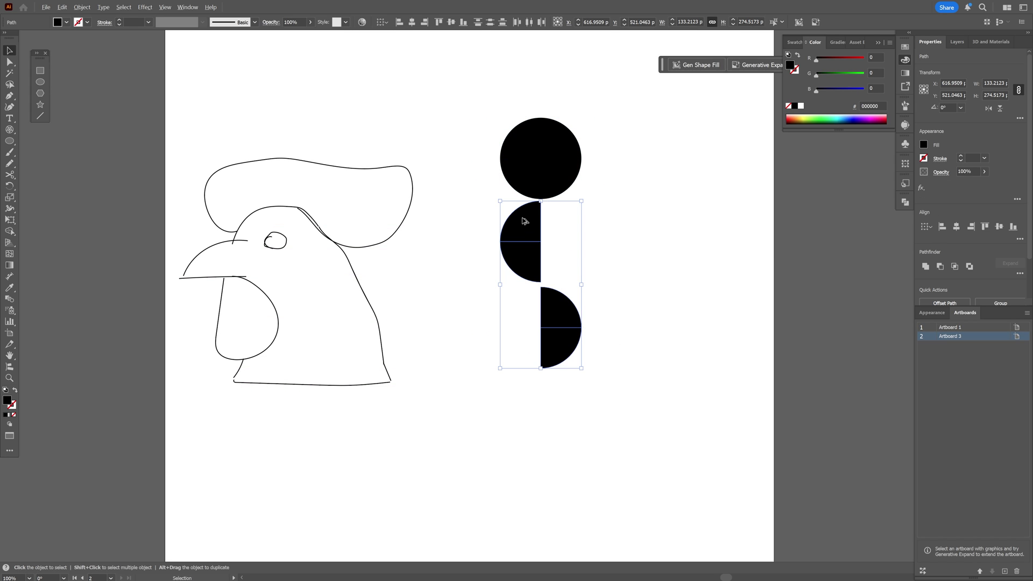
pyautogui.moveTo(525, 221); pyautogui.dragTo(662, 261)
# Step: Stagger the quarter pieces beside the bottom half shapes
pyautogui.moveTo(649, 321); pyautogui.dragTo(609, 320)
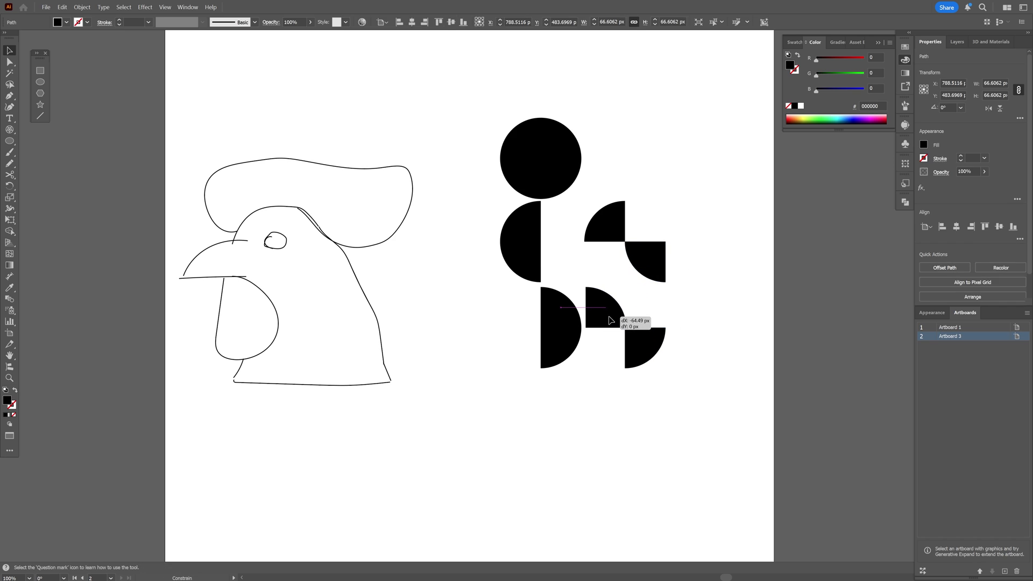
pyautogui.click(673, 296)
pyautogui.moveTo(657, 269); pyautogui.dragTo(663, 270)
pyautogui.moveTo(637, 340); pyautogui.dragTo(643, 340)
pyautogui.click(560, 349)
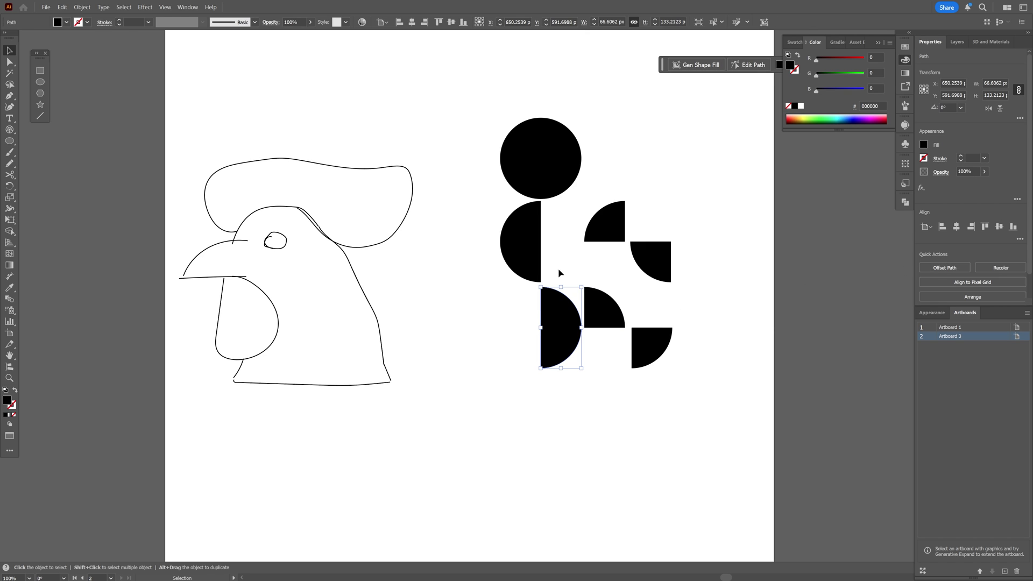
# Step: Unite the top circle's quarters and recolour the pieces pink, blue, orange, red, purple and green
pyautogui.hotkey('ctrl', 'alt', ']')
pyautogui.hotkey('ctrl', 'alt', ']')
pyautogui.hotkey('ctrl', 'alt', ']')
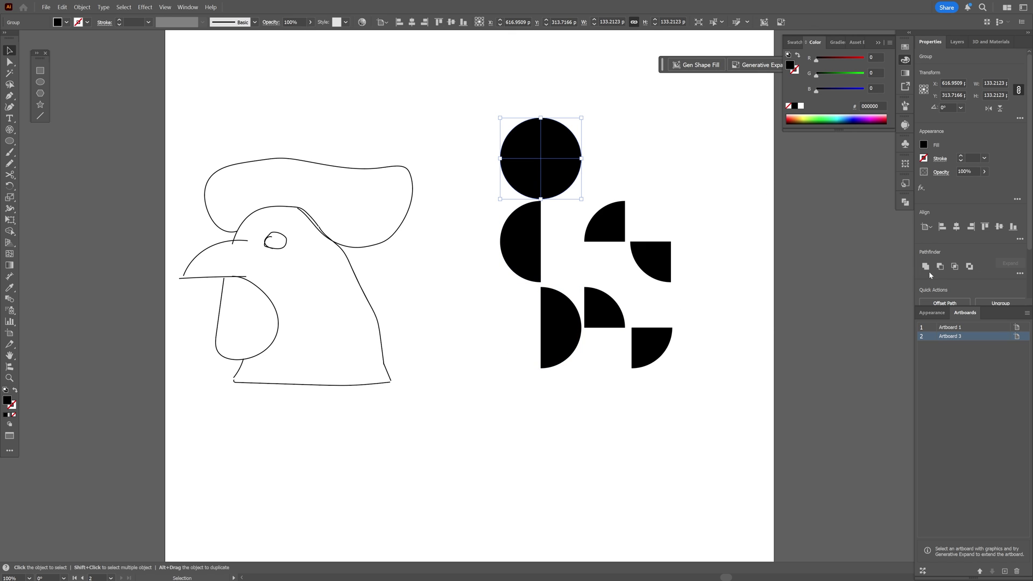
pyautogui.click(927, 268)
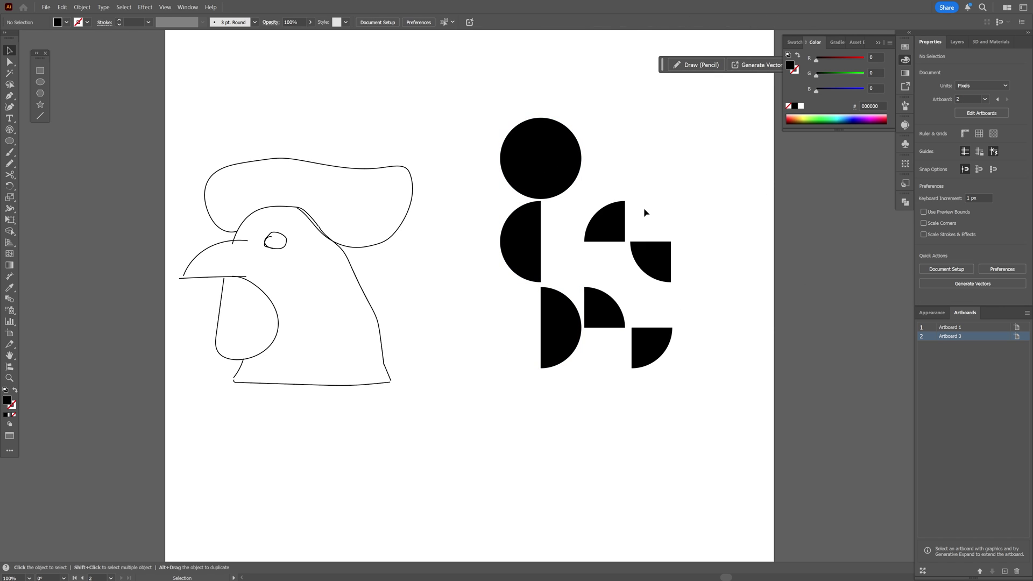
pyautogui.click(904, 47)
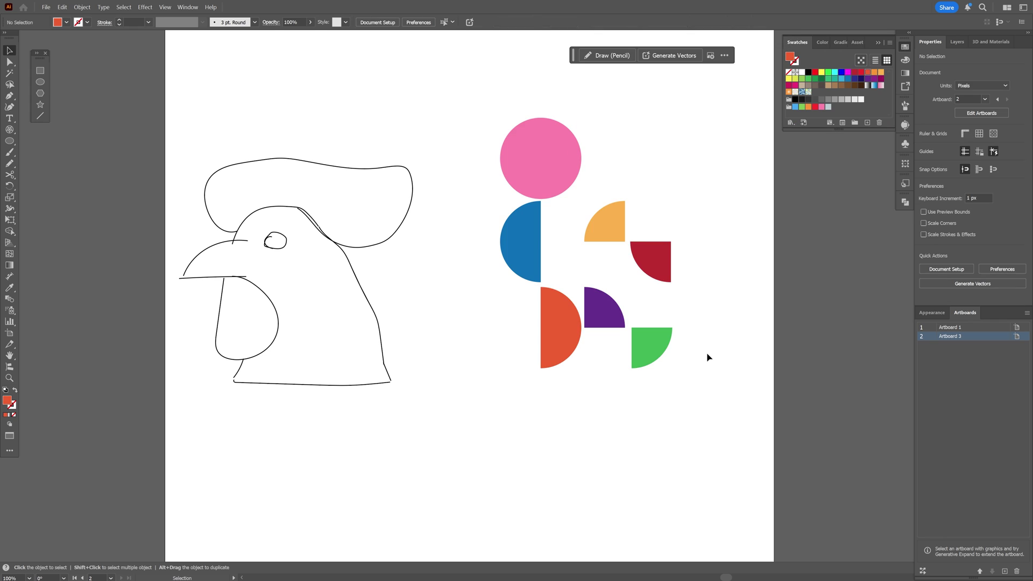
# Step: Group all the coloured shapes and enlarge the group
pyautogui.moveTo(708, 358); pyautogui.dragTo(524, 156)
pyautogui.rightClick(540, 166)
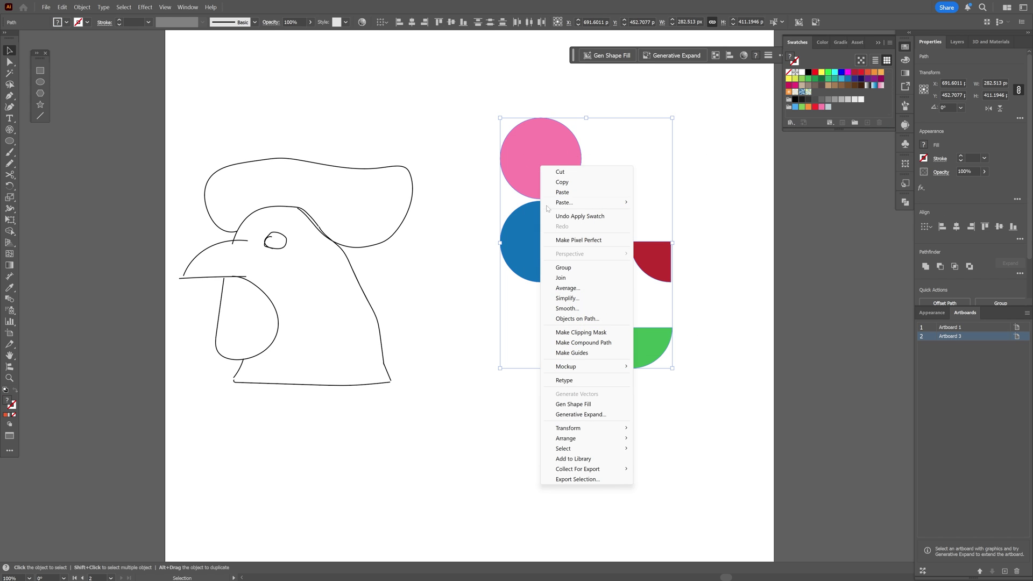
pyautogui.click(564, 267)
pyautogui.moveTo(672, 243); pyautogui.dragTo(736, 229)
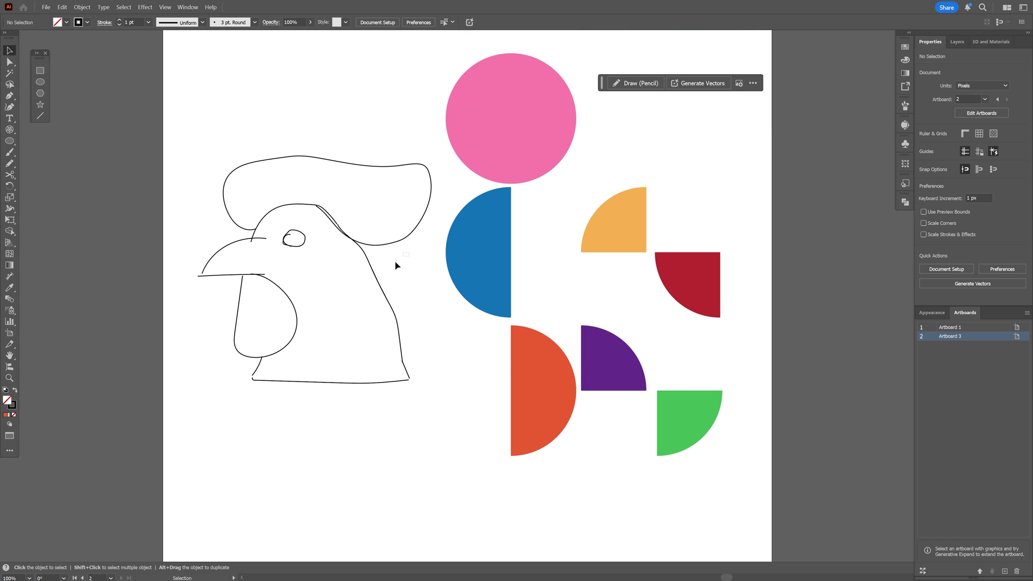
# Step: Enter the Gen Shape Fill prompt 'rooser made of circles, half circles and quarter circles' for the rooster sketch
pyautogui.click(362, 295)
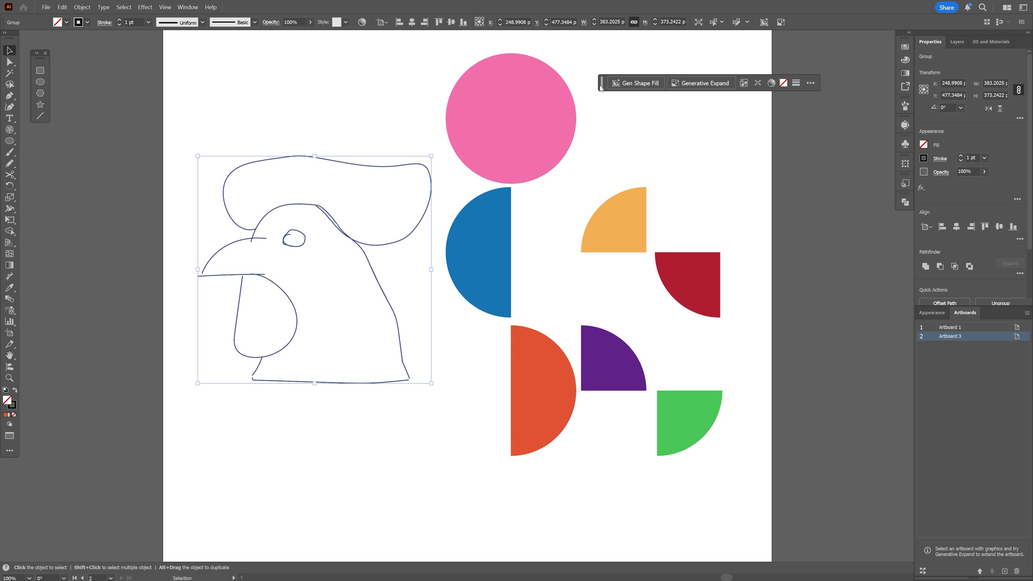
pyautogui.moveTo(601, 88); pyautogui.dragTo(593, 173)
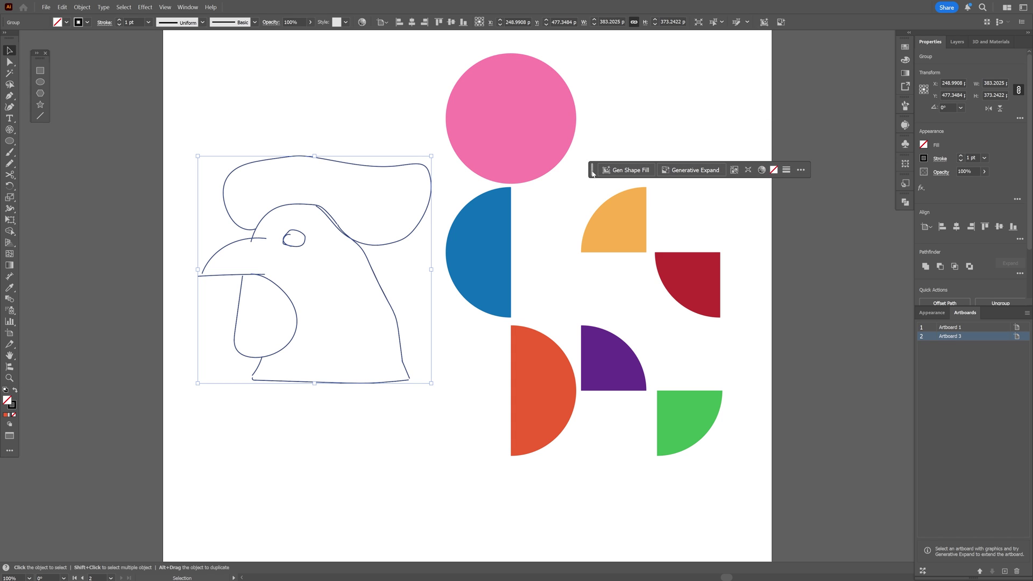
pyautogui.click(190, 8)
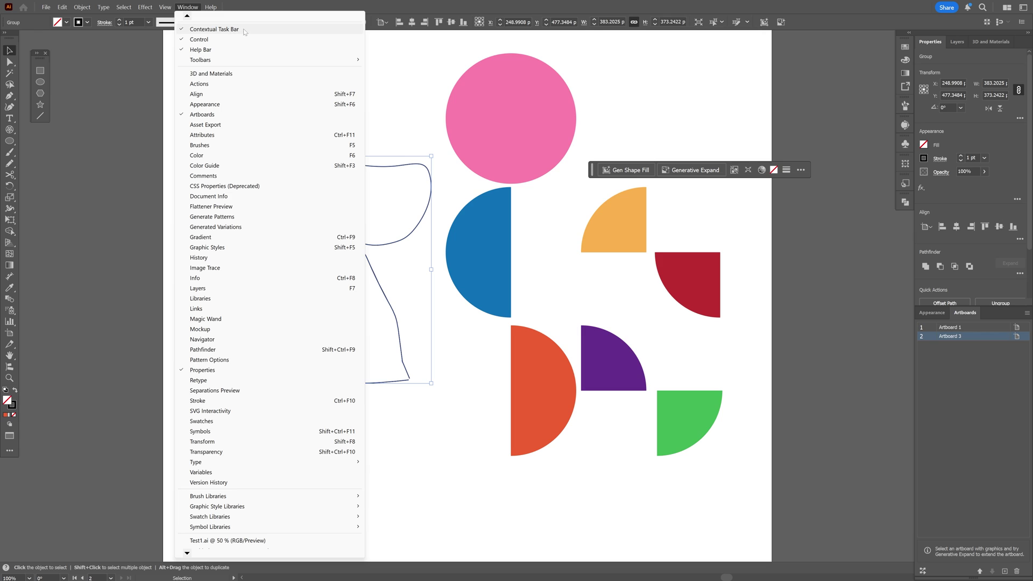
pyautogui.press('Escape')
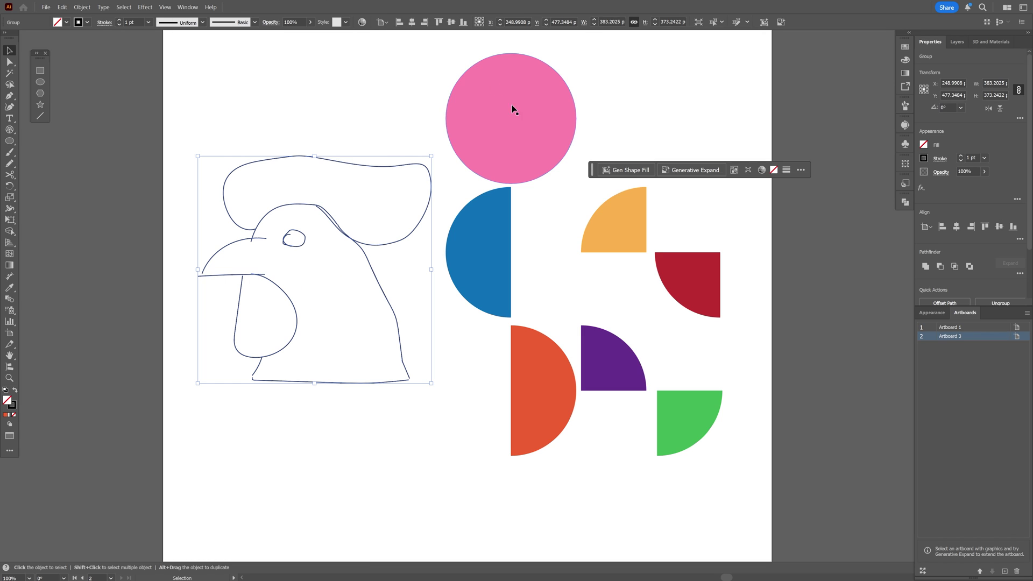
pyautogui.click(630, 170)
pyautogui.write('rooser')
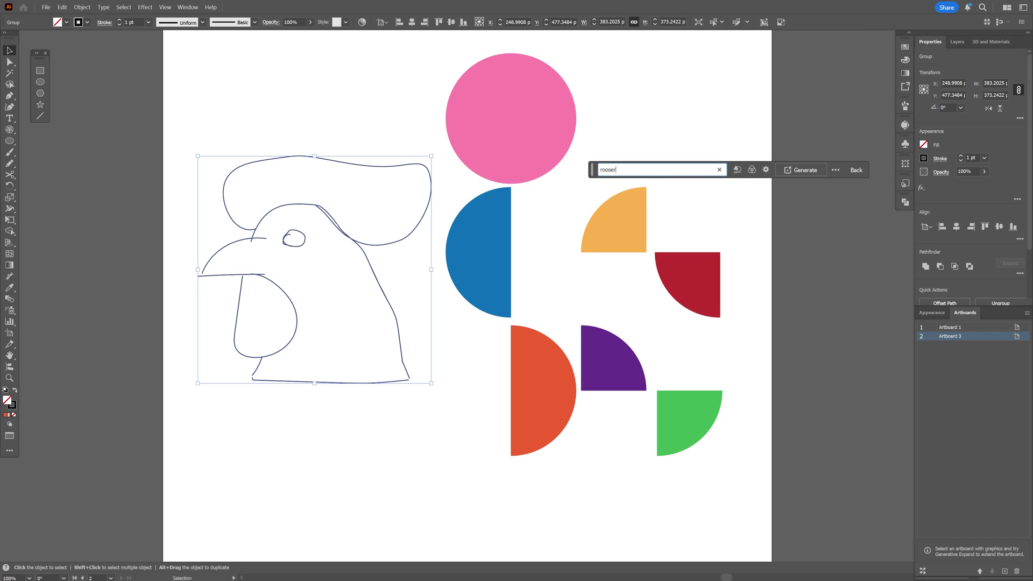
pyautogui.write(' made of circles, half circles and quarter circles')
# Step: Set Shape Strength to Low, use the coloured circle shapes as style reference, and generate
pyautogui.click(737, 170)
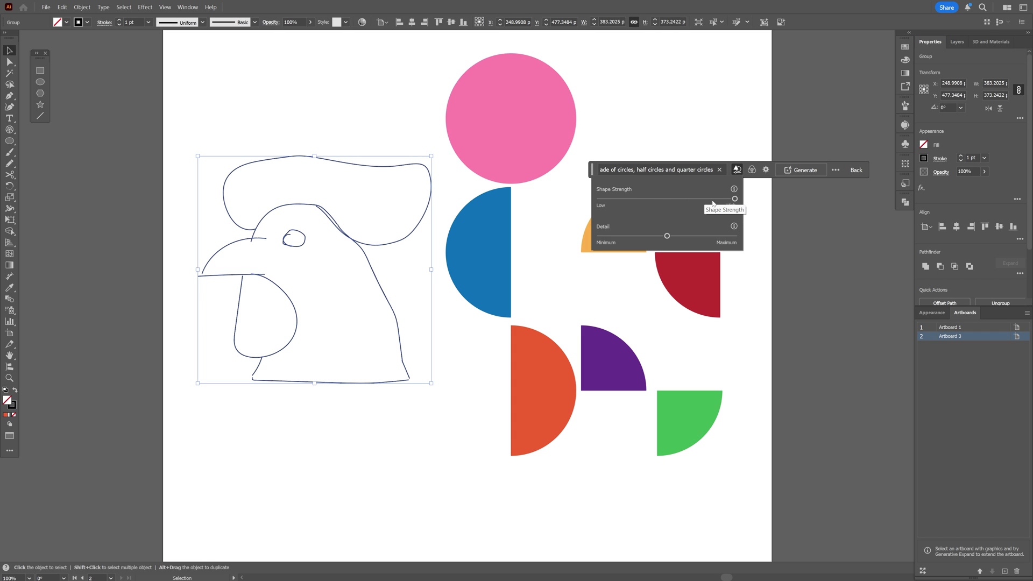
pyautogui.moveTo(733, 202); pyautogui.dragTo(621, 205)
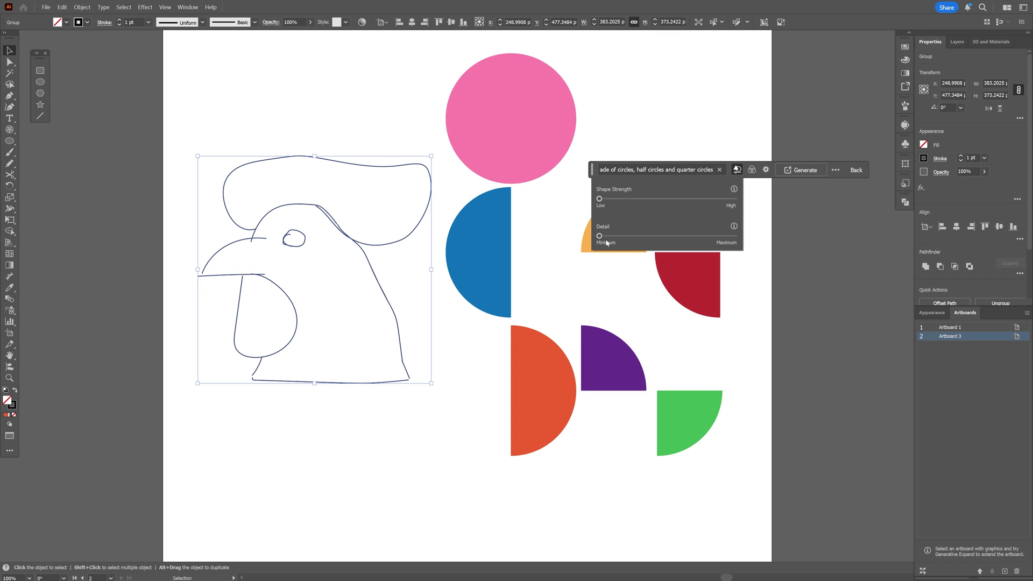
pyautogui.click(752, 170)
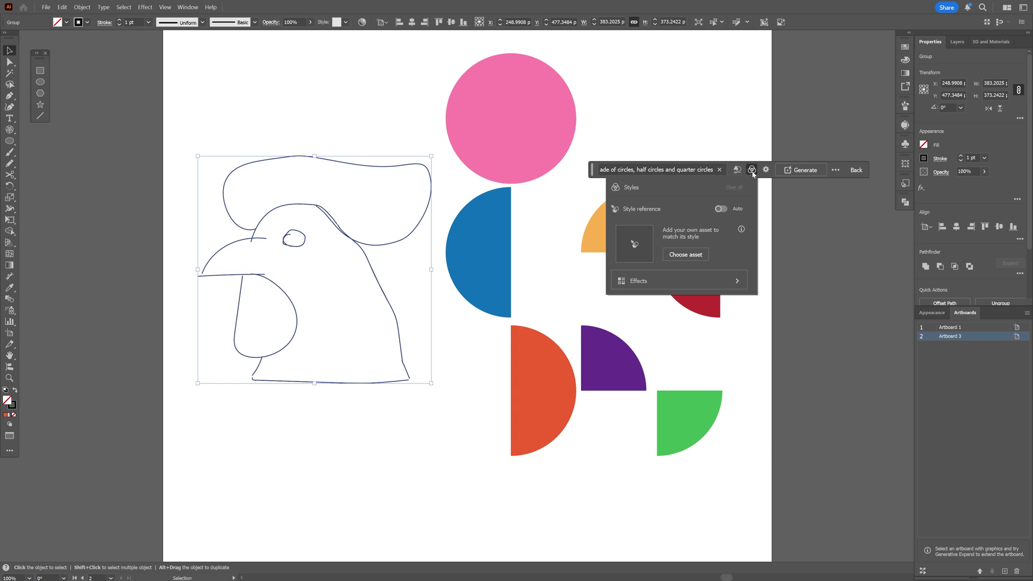
pyautogui.click(638, 241)
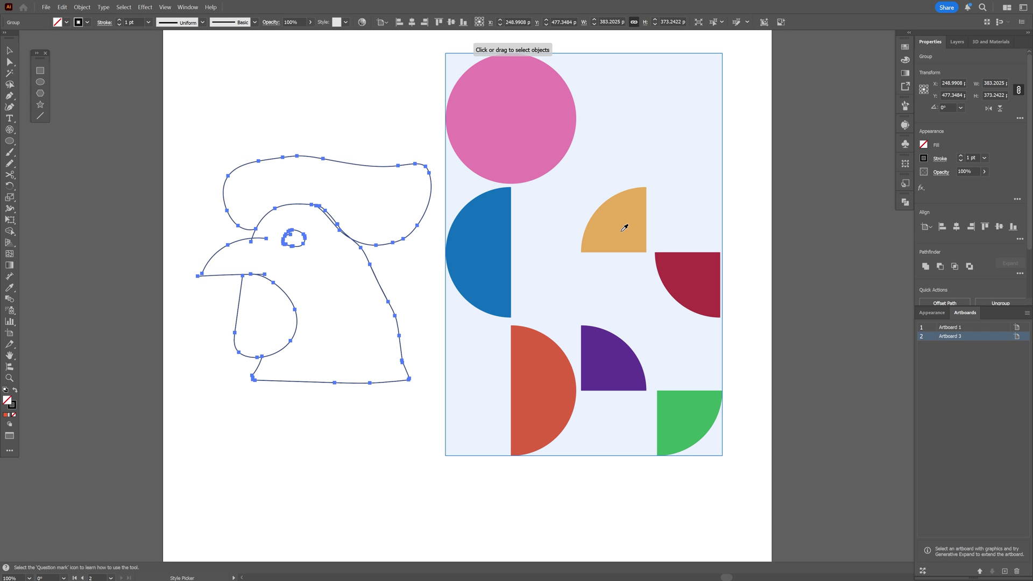
pyautogui.click(623, 230)
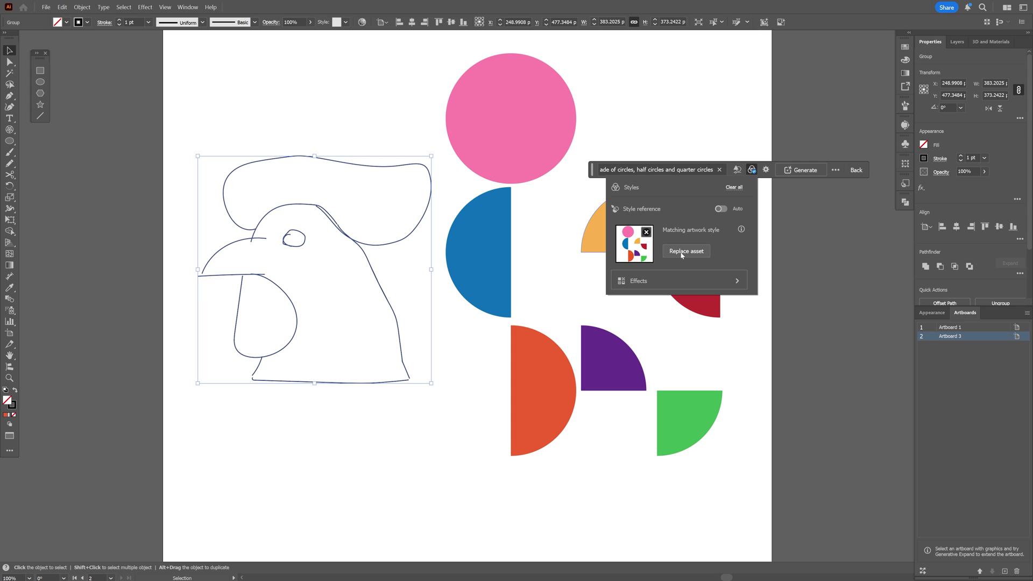
pyautogui.click(812, 172)
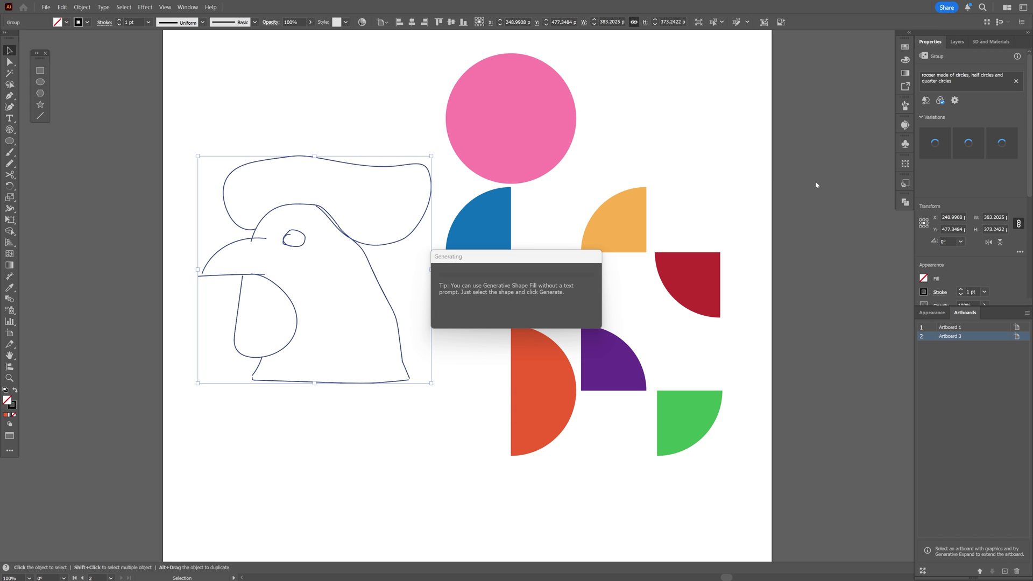
# Step: Shrink the generated rooster about its centre and move it left of the sketch
pyautogui.click(557, 306)
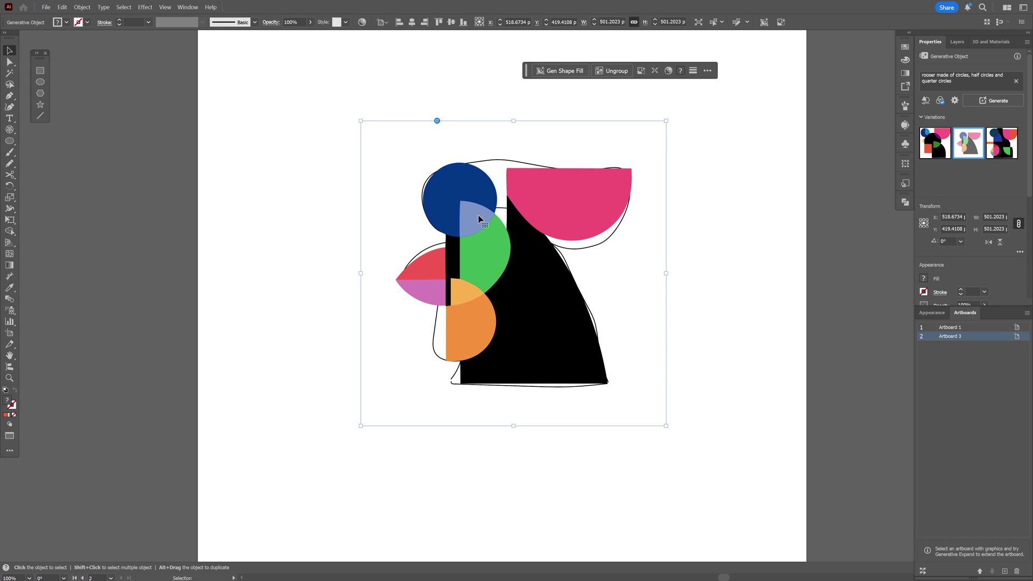
pyautogui.hotkey('ctrl', 'shift', 'g')
pyautogui.moveTo(667, 273); pyautogui.dragTo(568, 285)
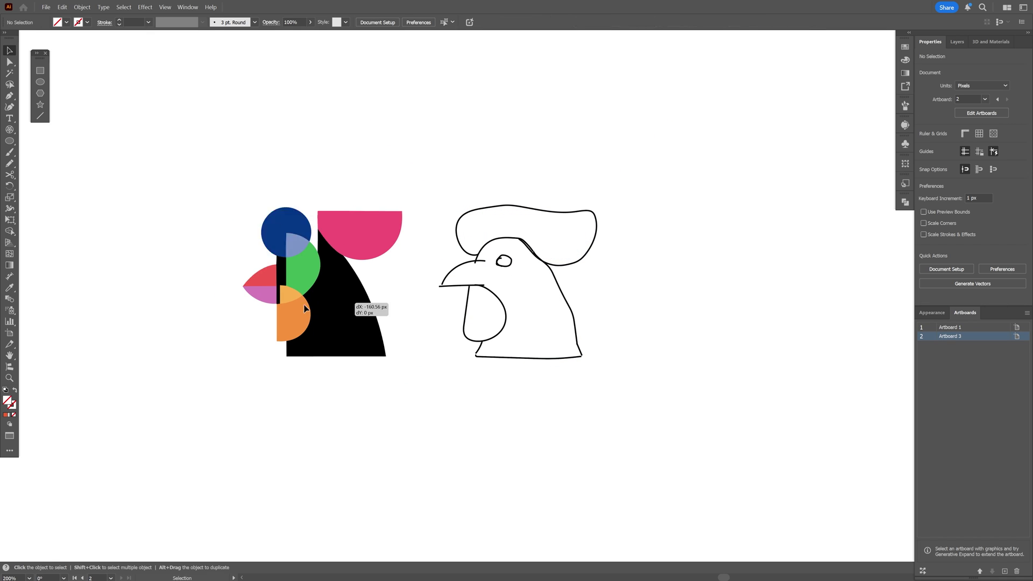
pyautogui.moveTo(352, 304); pyautogui.dragTo(219, 312)
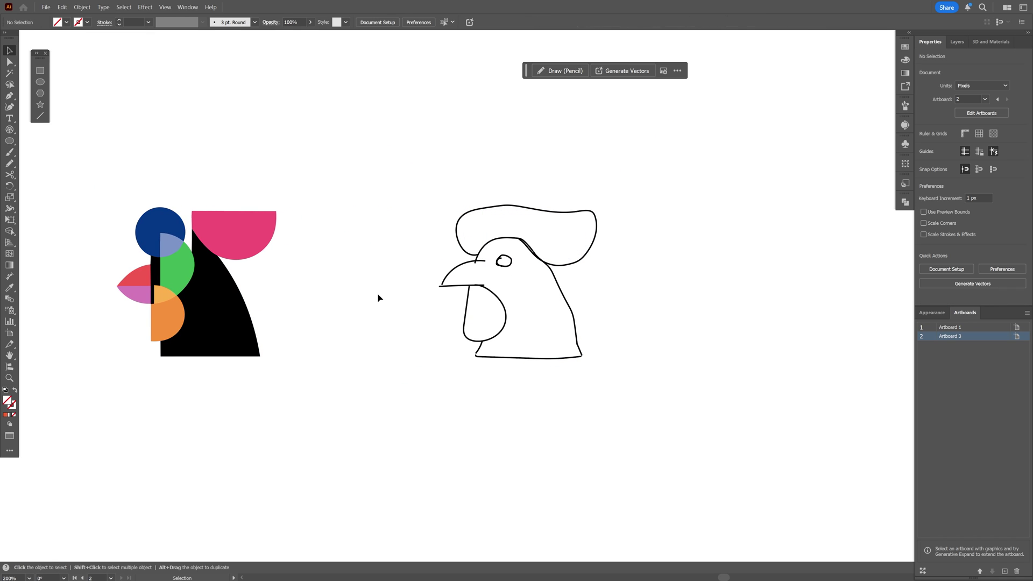
# Step: Run Gen Shape Fill again on the whole rooster sketch with the same prompt
pyautogui.moveTo(414, 150)
pyautogui.mouseDown()
pyautogui.moveTo(496, 232)
pyautogui.moveTo(527, 239)
pyautogui.moveTo(525, 275)
pyautogui.mouseUp()
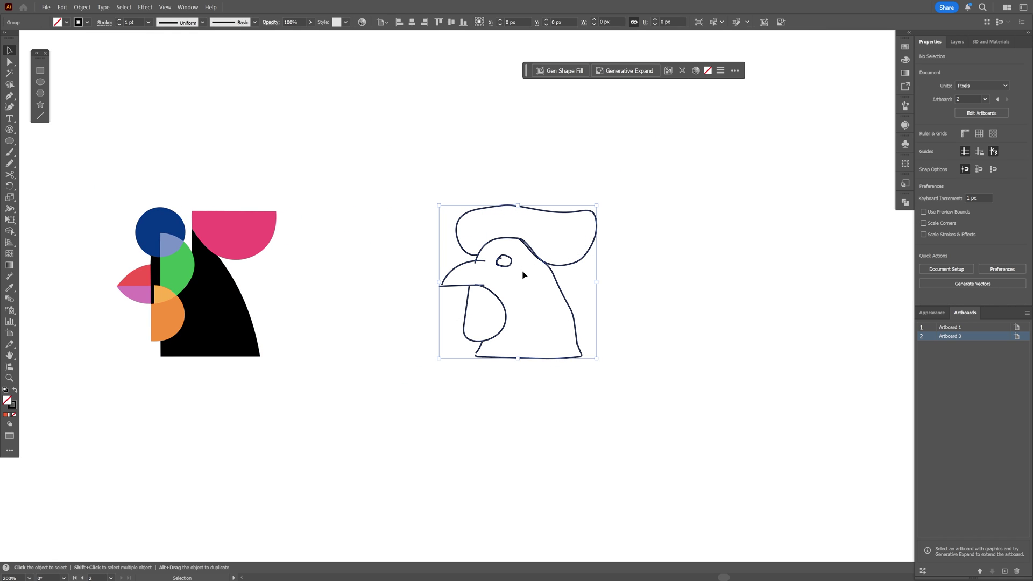
pyautogui.click(560, 71)
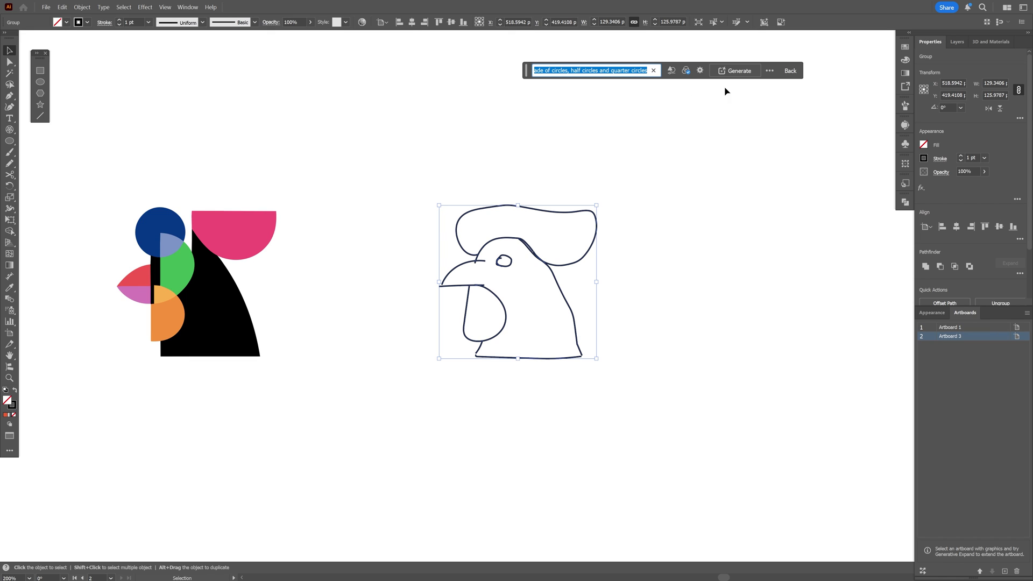
pyautogui.click(735, 72)
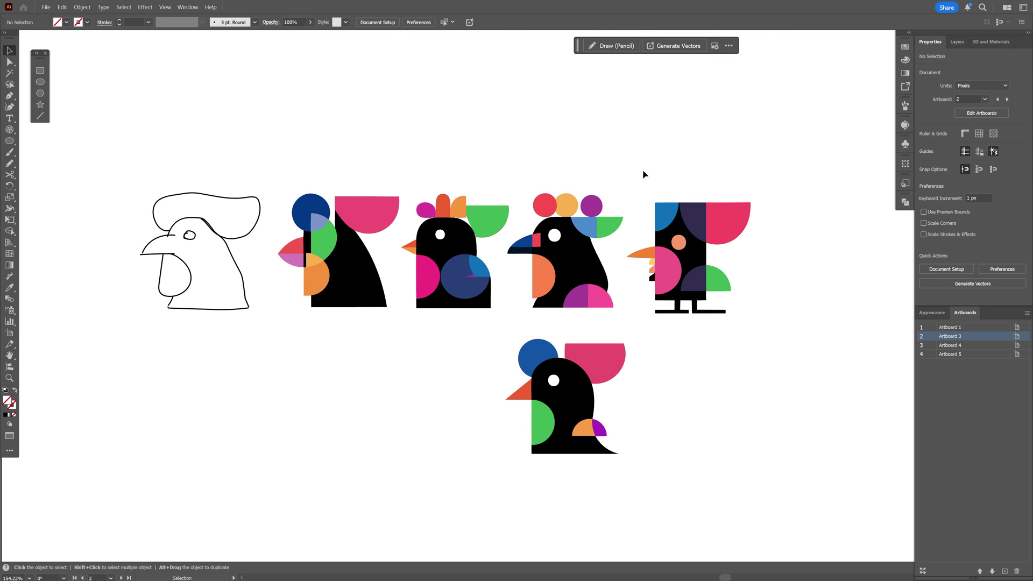
# Step: Ungroup all the generated rooster object on the rooster-row artboard into separate shapes
pyautogui.hotkey('shift', 'pagedown')
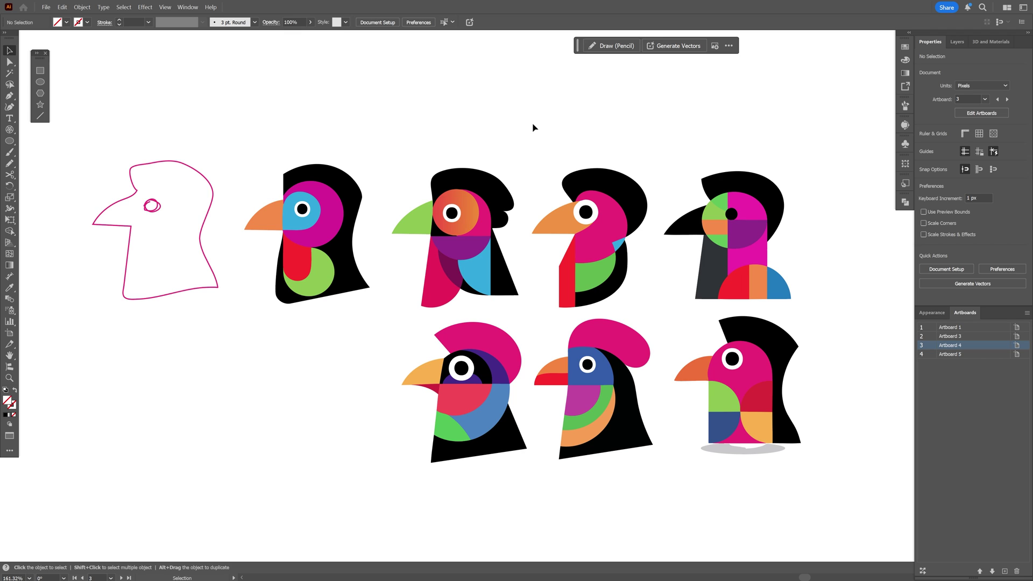
pyautogui.hotkey('shift', 'pagedown')
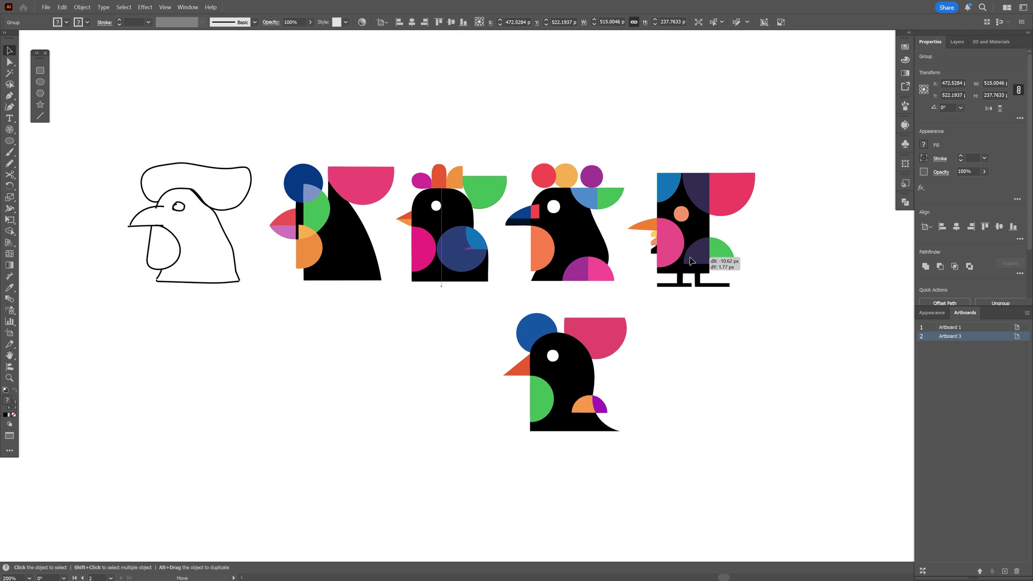
pyautogui.rightClick(592, 403)
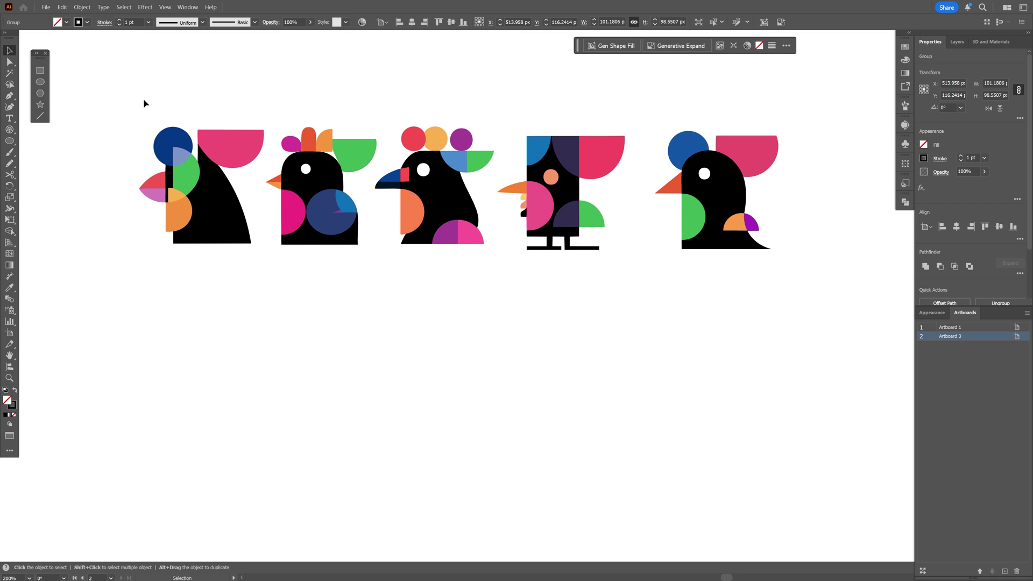
pyautogui.hotkey('ctrl', 'a')
pyautogui.rightClick(553, 203)
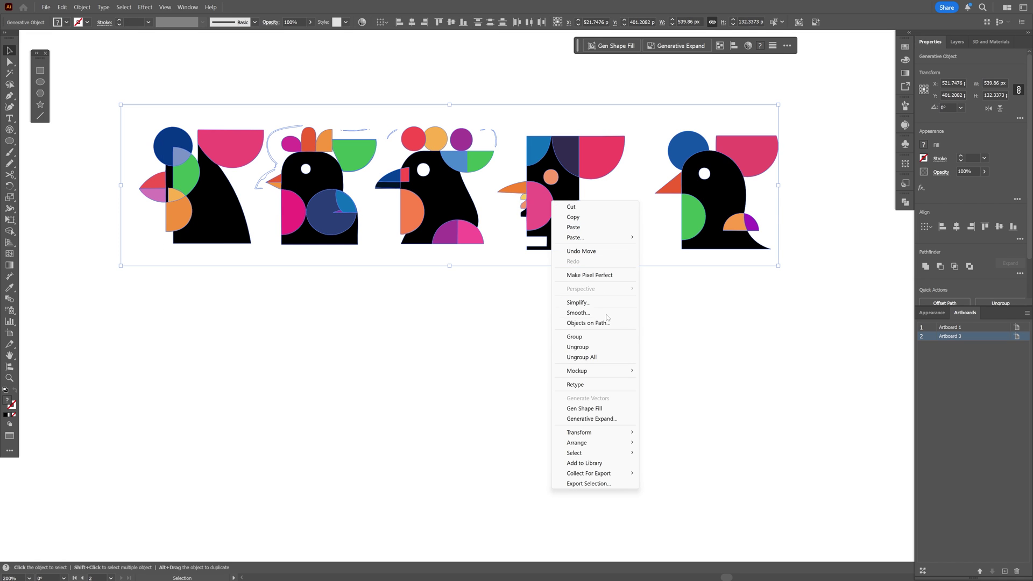
pyautogui.click(588, 356)
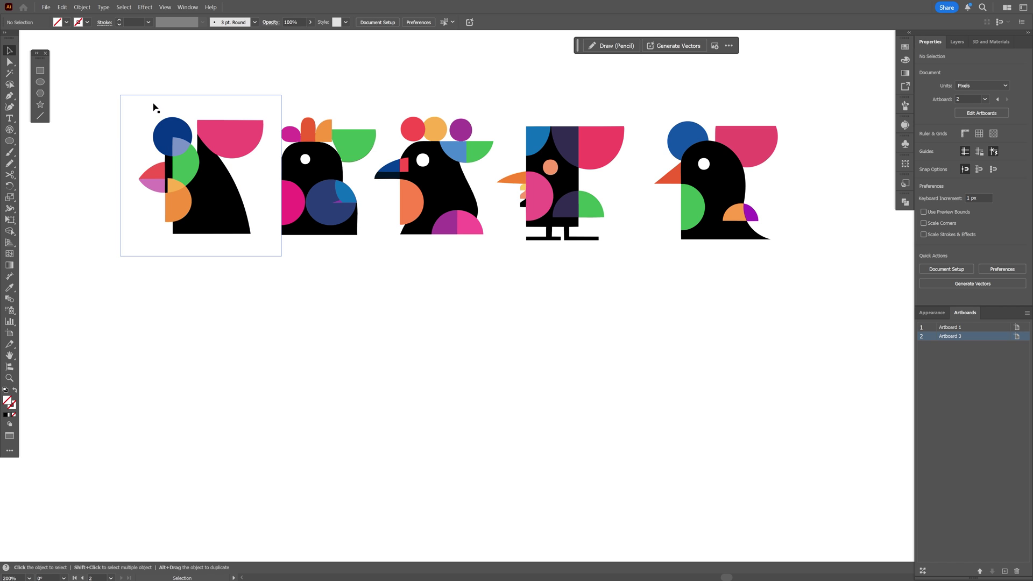
# Step: Delete the white square behind the first rooster and place a copy of it below the row
pyautogui.click(120, 93)
pyautogui.press('Delete')
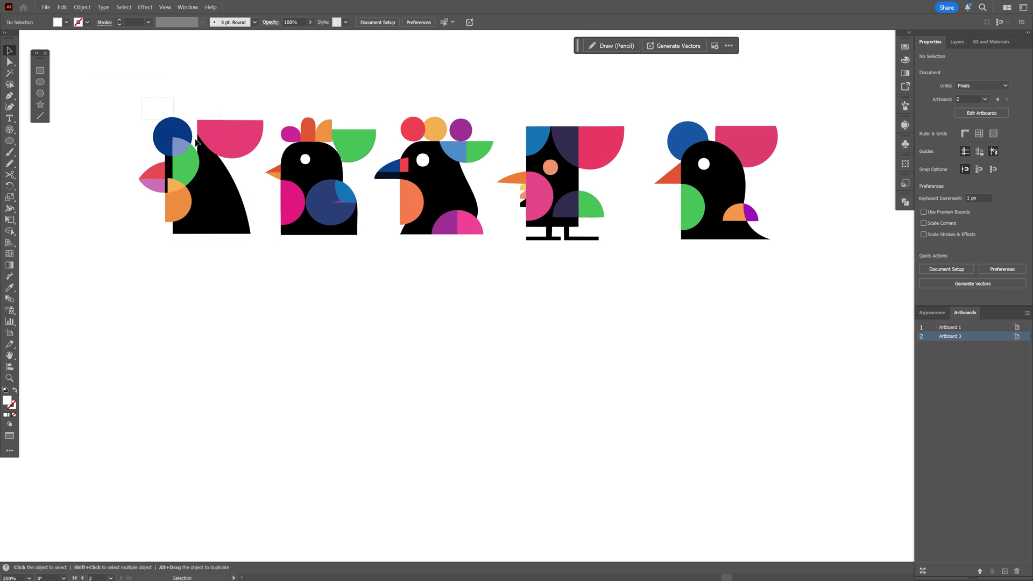
pyautogui.moveTo(219, 212); pyautogui.dragTo(467, 402)
pyautogui.click(508, 411)
# Step: Remove the copy's green and orange shapes and drop a pink half-circle copy in their place
pyautogui.click(434, 358)
pyautogui.press('Delete')
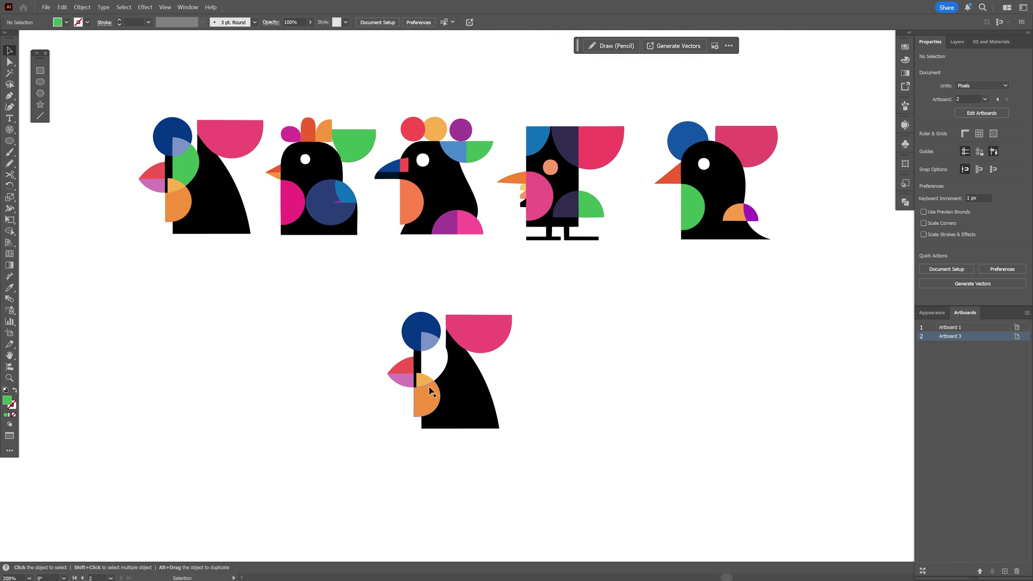
pyautogui.click(428, 392)
pyautogui.press('Delete')
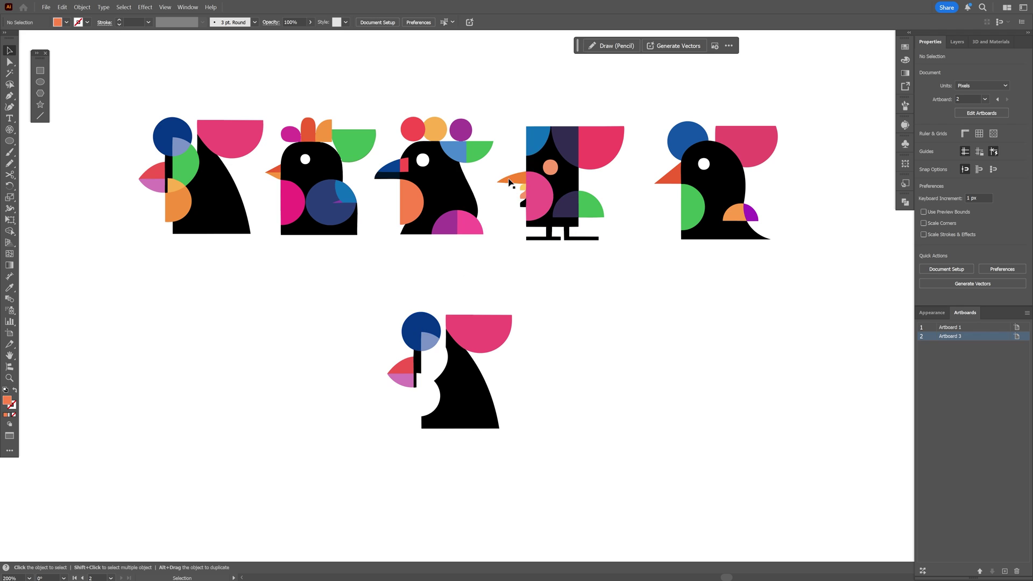
pyautogui.moveTo(516, 182)
pyautogui.mouseDown()
pyautogui.moveTo(538, 186)
pyautogui.moveTo(424, 383)
pyautogui.mouseUp()
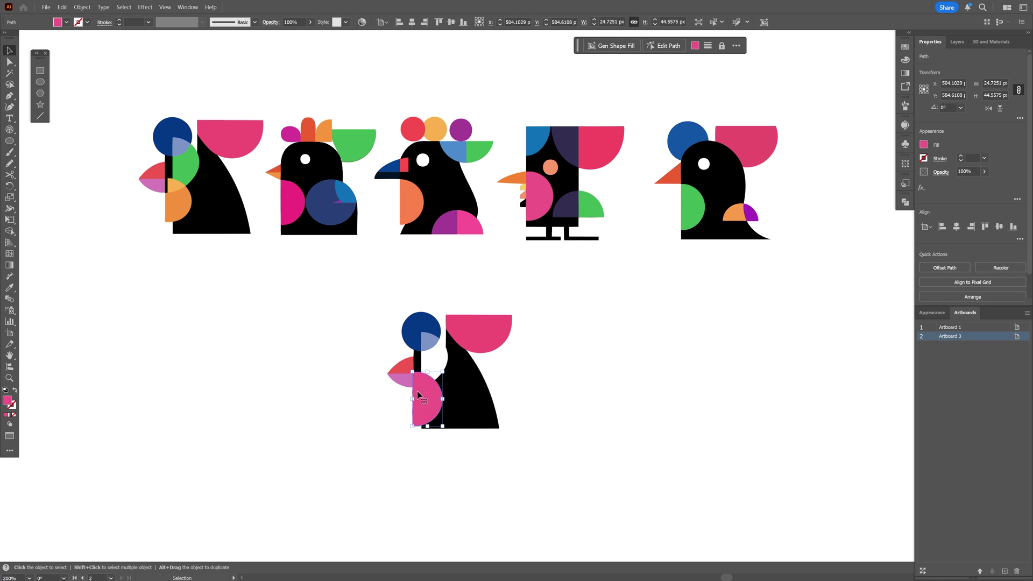
# Step: Recolour the pink half-circle orange with the Eyedropper and resize the shape palette
pyautogui.press('i')
pyautogui.click(415, 191)
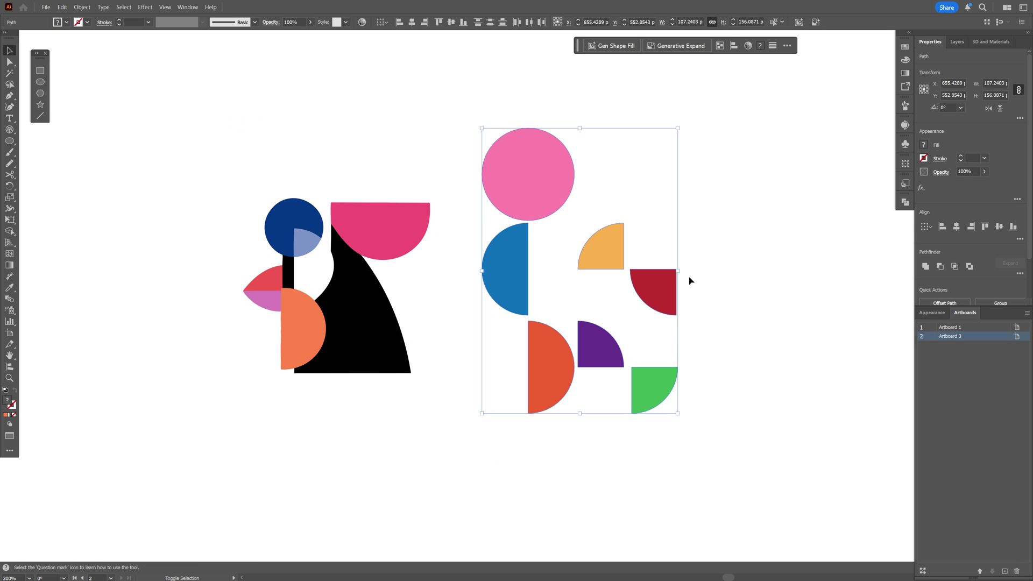
pyautogui.moveTo(683, 274); pyautogui.dragTo(752, 271)
# Step: Fade the copied rooster group to 19% opacity
pyautogui.click(402, 318)
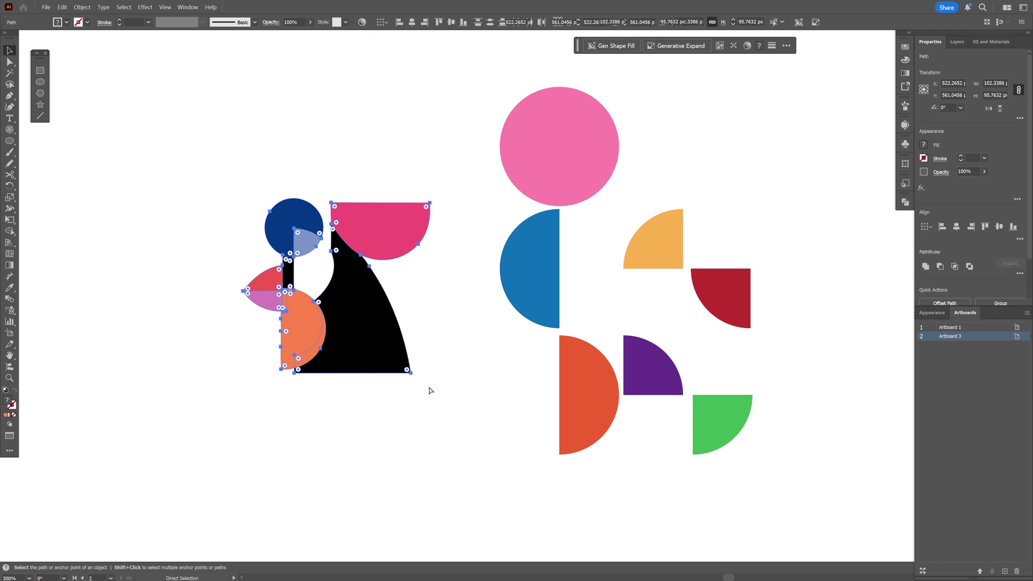
pyautogui.click(311, 22)
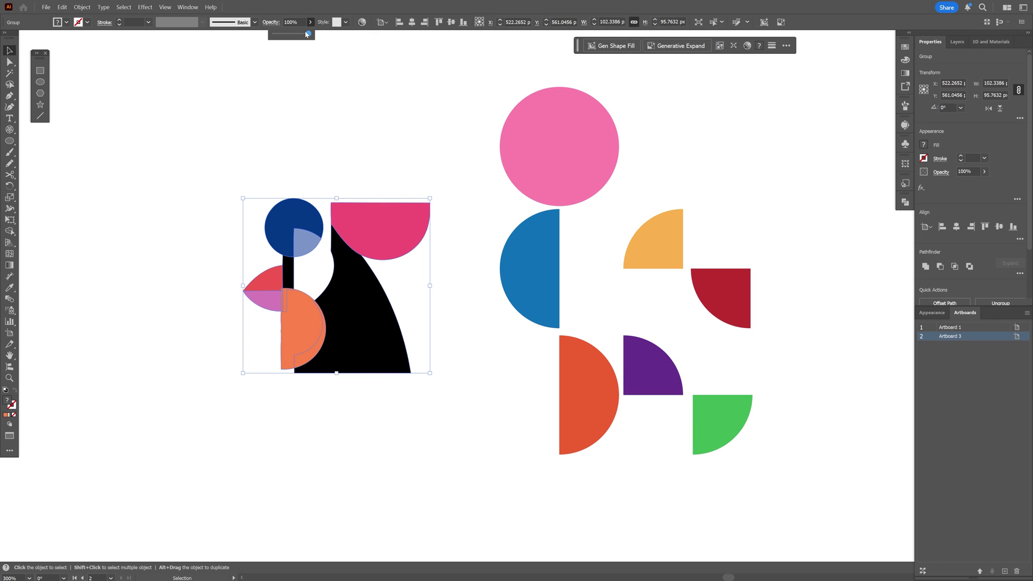
pyautogui.moveTo(311, 34); pyautogui.dragTo(283, 35)
pyautogui.click(447, 194)
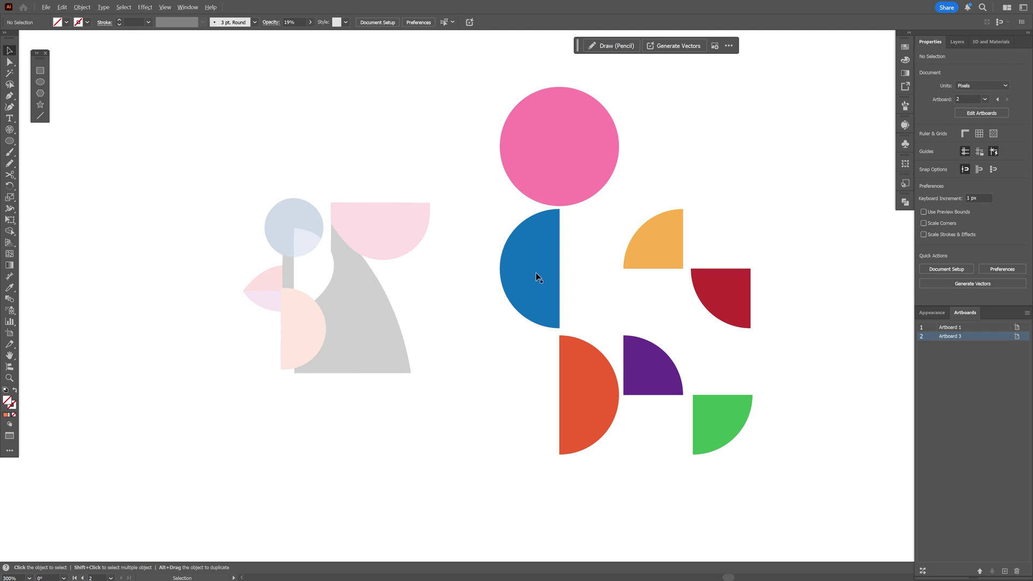
# Step: Copy the blue half-circle, rotate it 90°, and position it on the faded rooster
pyautogui.keyDown('alt'); pyautogui.moveTo(537, 280); pyautogui.dragTo(398, 223); pyautogui.keyUp('alt')
pyautogui.moveTo(422, 147); pyautogui.dragTo(307, 157)
pyautogui.click(350, 301)
pyautogui.hotkey('ctrl', '=')
pyautogui.moveTo(461, 189); pyautogui.dragTo(461, 211)
pyautogui.moveTo(461, 211); pyautogui.dragTo(461, 211)
# Step: Copy the pink circle onto the rooster and shrink it beside the blue half-circle
pyautogui.keyDown('alt'); pyautogui.moveTo(712, 168); pyautogui.dragTo(325, 253); pyautogui.keyUp('alt')
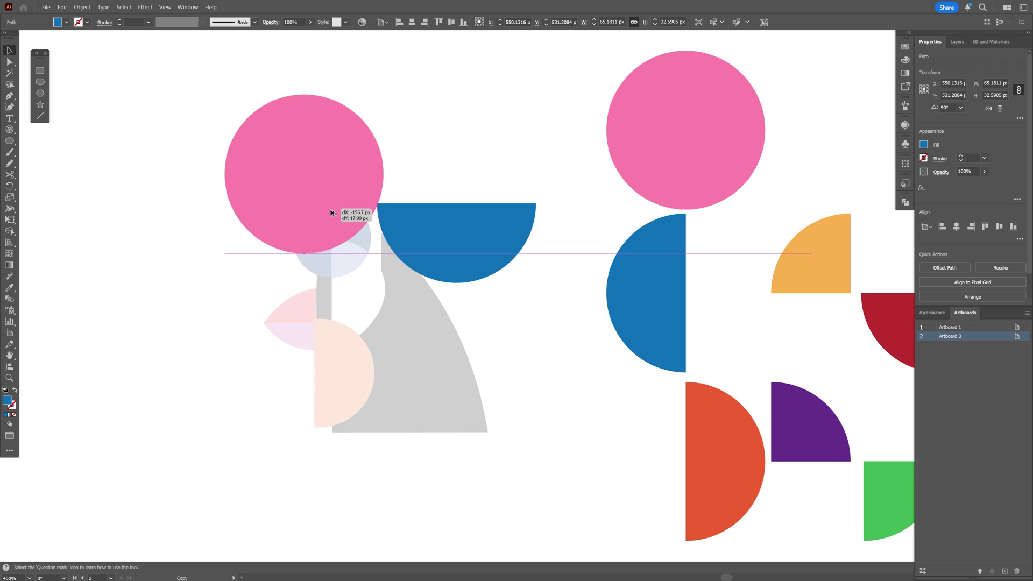
pyautogui.moveTo(217, 201); pyautogui.dragTo(306, 201)
pyautogui.hotkey('ctrl', '-')
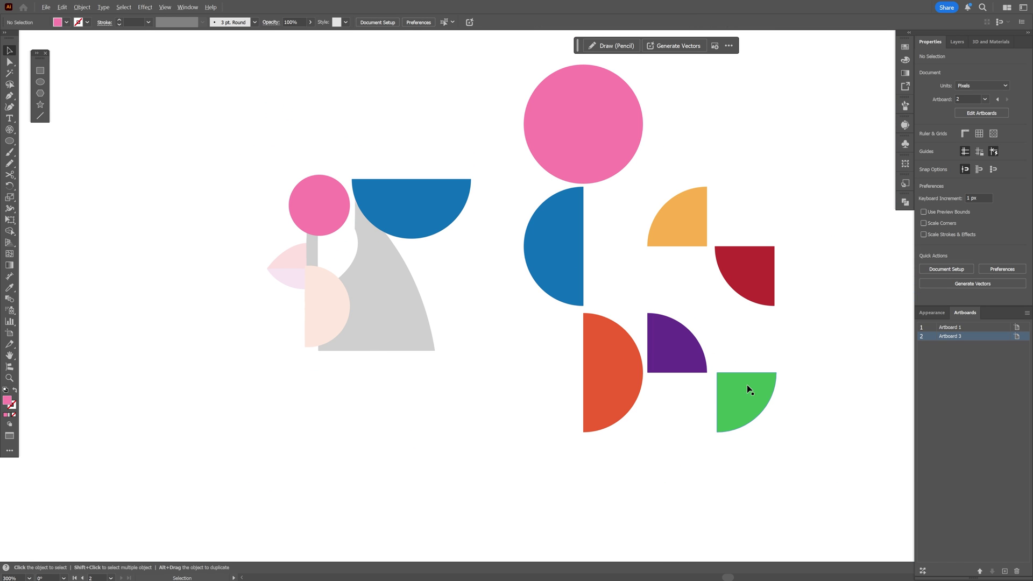
# Step: Add a rotated, enlarged green quarter-circle body under the pink circle with a red half-circle pasted inside
pyautogui.keyDown('alt'); pyautogui.moveTo(747, 385); pyautogui.dragTo(379, 300); pyautogui.keyUp('alt')
pyautogui.hotkey('ctrl', '+')
pyautogui.hotkey('ctrl', '+')
pyautogui.hotkey('ctrl', '+')
pyautogui.moveTo(461, 358); pyautogui.dragTo(532, 405)
pyautogui.moveTo(622, 368); pyautogui.dragTo(722, 452)
pyautogui.hotkey('ctrl', '-')
pyautogui.hotkey('ctrl', '-')
pyautogui.hotkey('ctrl', 'v')
pyautogui.hotkey('ctrl', '-')
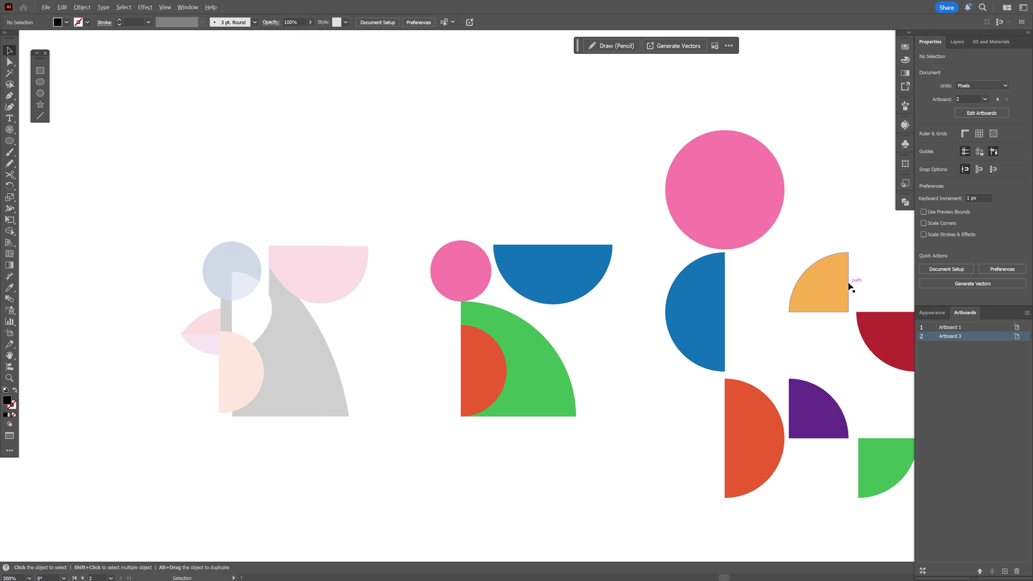
# Step: Move the orange quarter-circle toward the green shape
pyautogui.moveTo(851, 286); pyautogui.dragTo(454, 335)
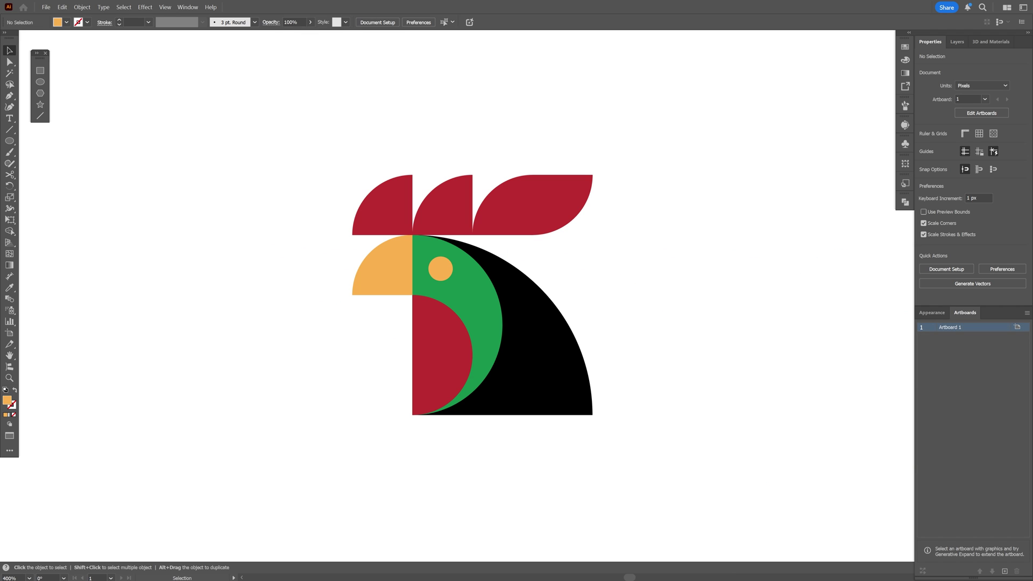